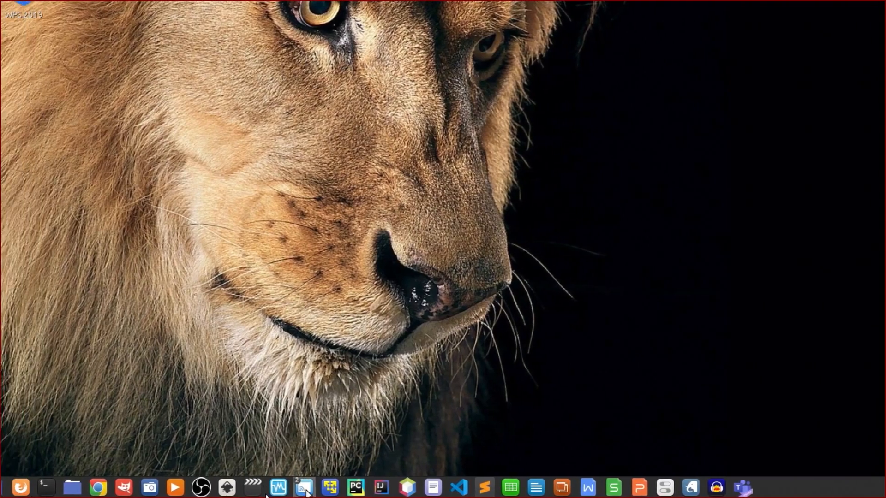
# Switch to SAS Enterprise Guide in the SAS PC remote session and start the Create Format from Data Set task.
pyautogui.moveTo(304, 488)
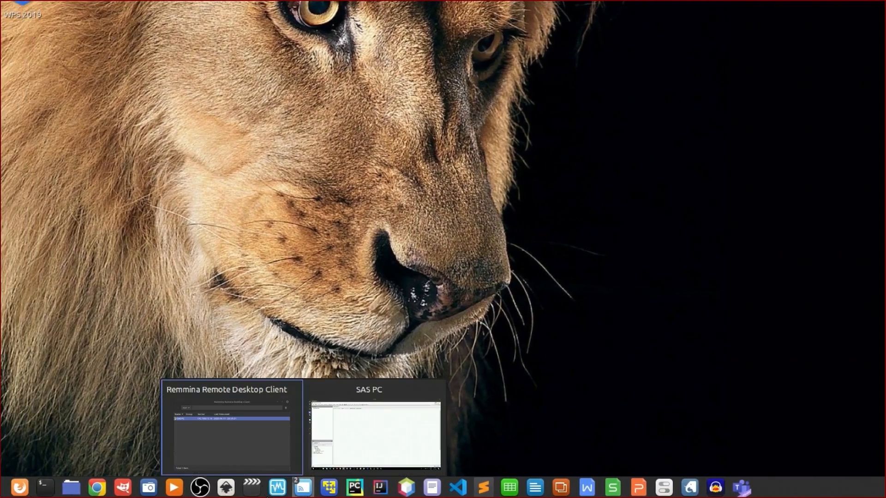
pyautogui.click(334, 432)
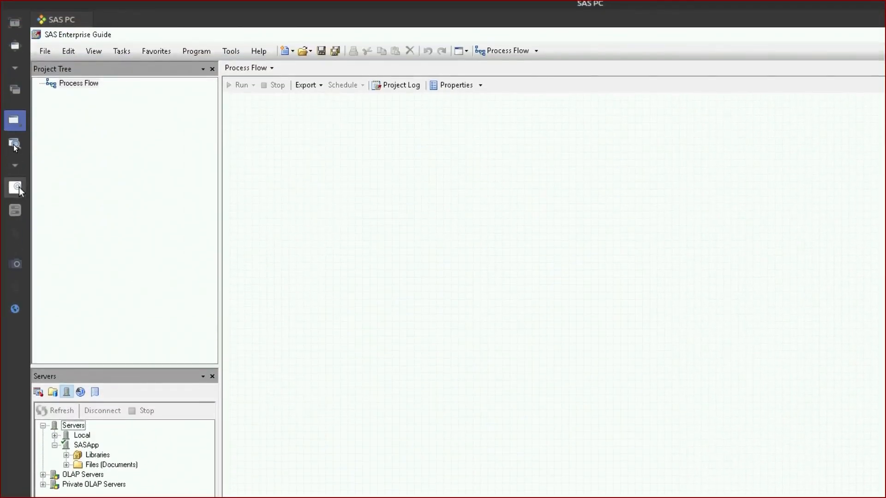
pyautogui.click(122, 57)
pyautogui.moveTo(138, 90)
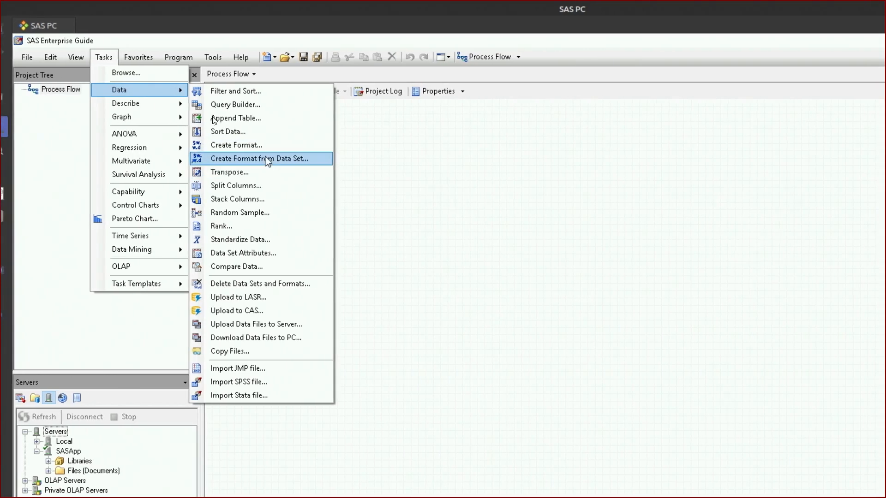
pyautogui.click(267, 159)
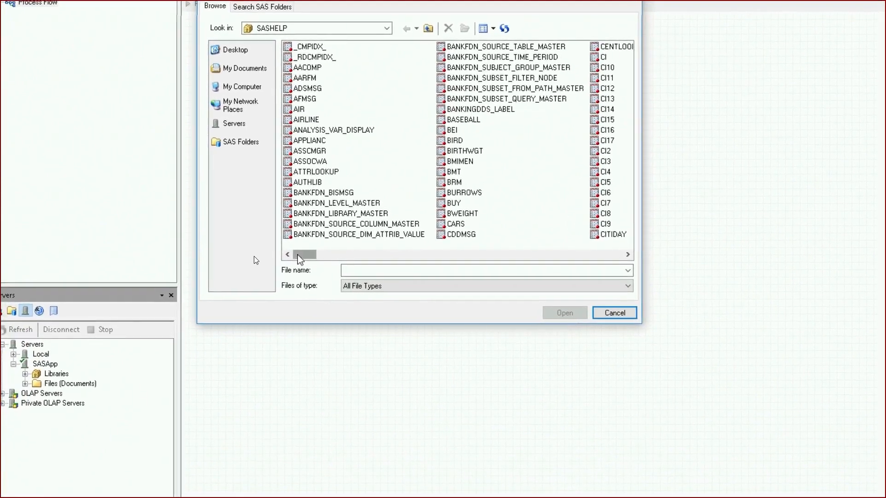
# Choose the SHOES table in the SASHELP library as the source data set.
pyautogui.moveTo(305, 254)
pyautogui.mouseDown()
pyautogui.moveTo(313, 254)
pyautogui.moveTo(297, 256)
pyautogui.mouseUp()
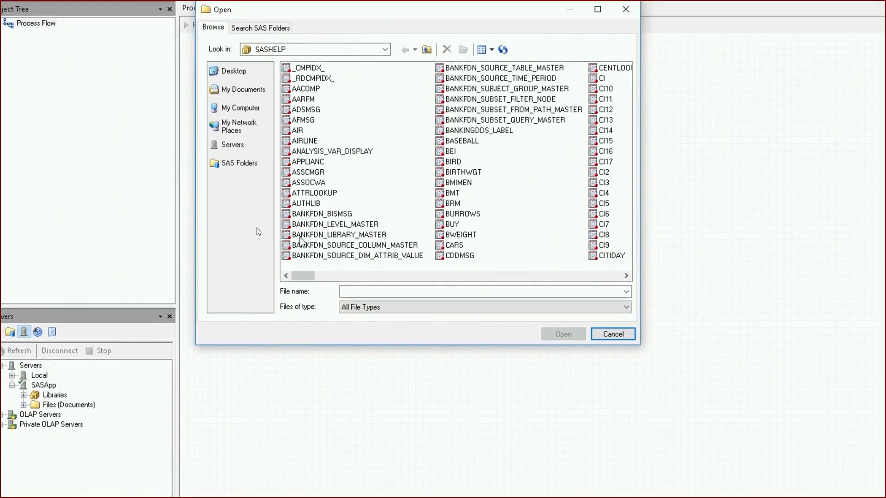
pyautogui.moveTo(306, 276)
pyautogui.mouseDown()
pyautogui.moveTo(357, 273)
pyautogui.moveTo(373, 256)
pyautogui.moveTo(461, 250)
pyautogui.mouseUp()
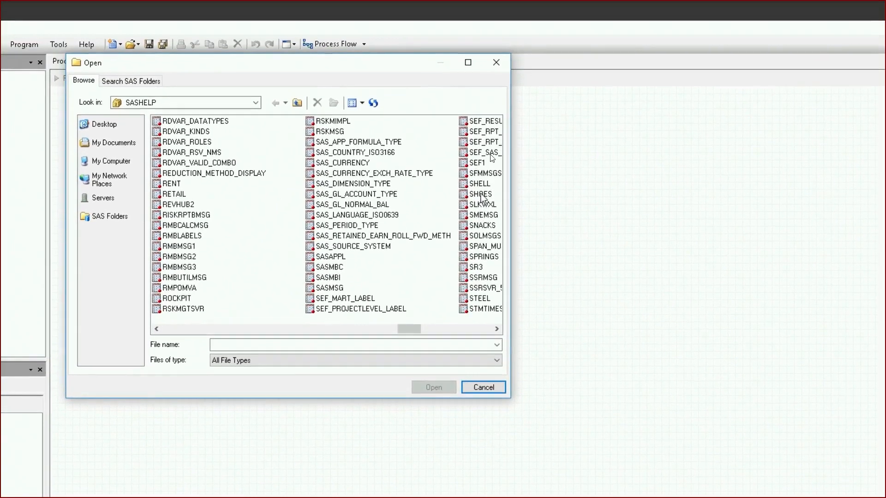
pyautogui.doubleClick(480, 194)
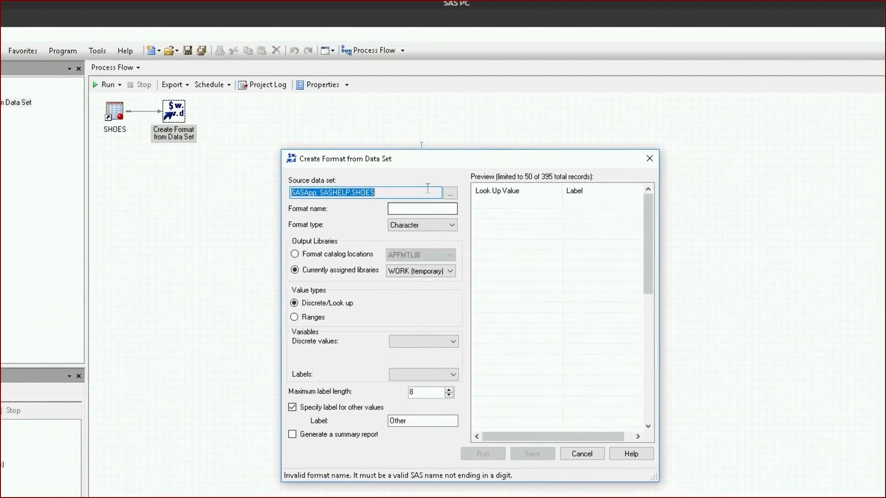
# Name the format teste and choose Character as its format type.
pyautogui.click(456, 181)
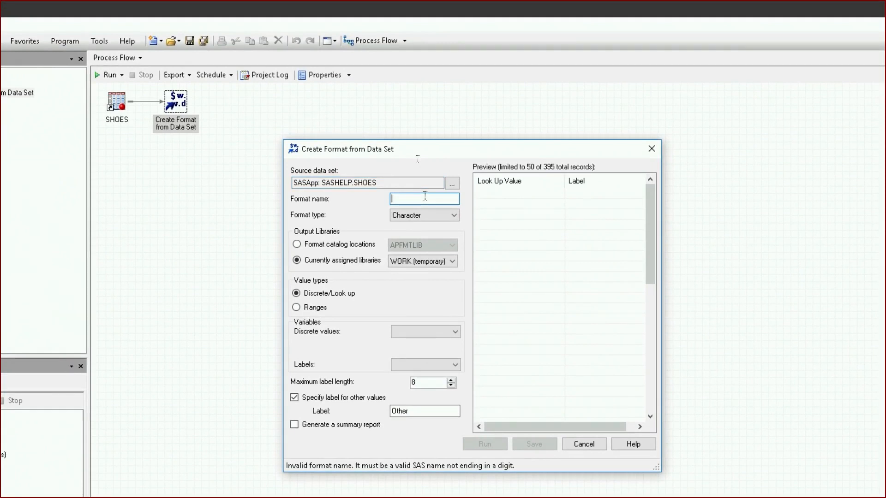
pyautogui.write('teste')
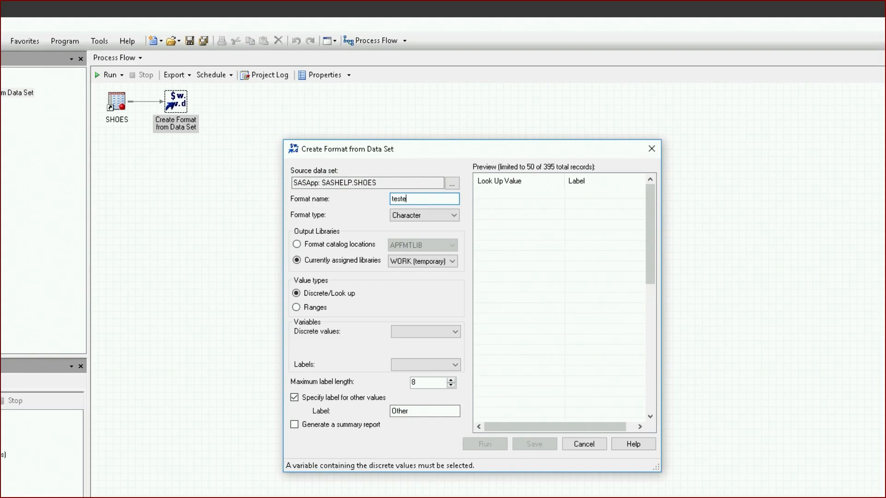
pyautogui.click(396, 213)
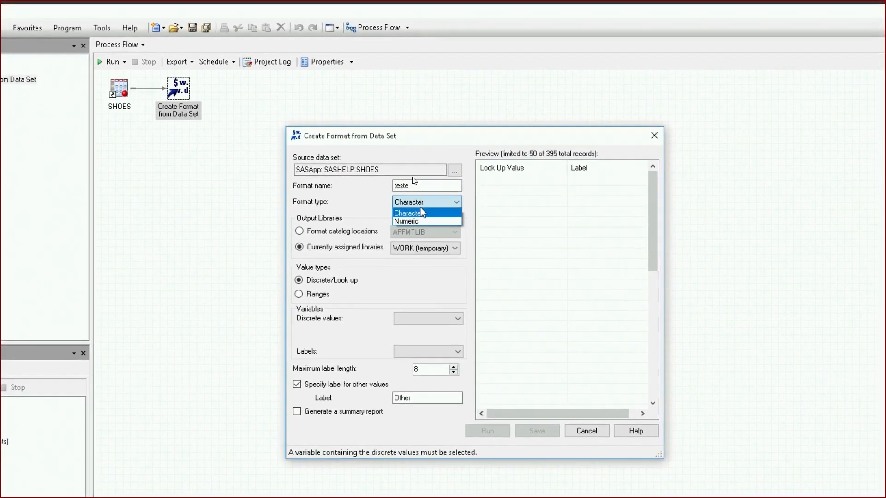
pyautogui.click(424, 212)
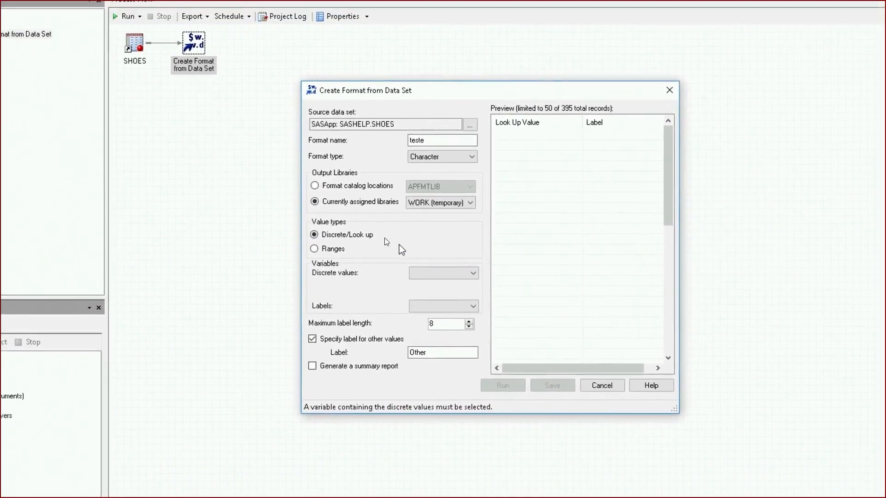
# Examine the output library choices under format catalog locations and currently assigned libraries.
pyautogui.click(339, 237)
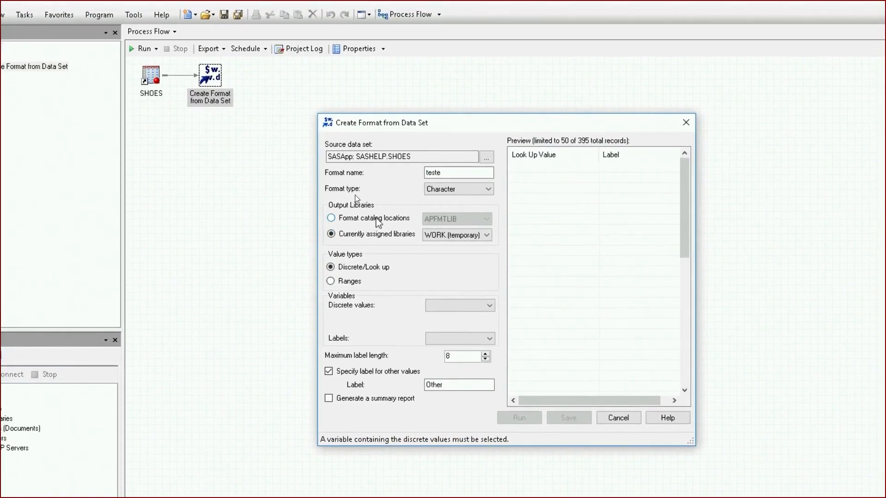
pyautogui.click(378, 219)
pyautogui.click(457, 219)
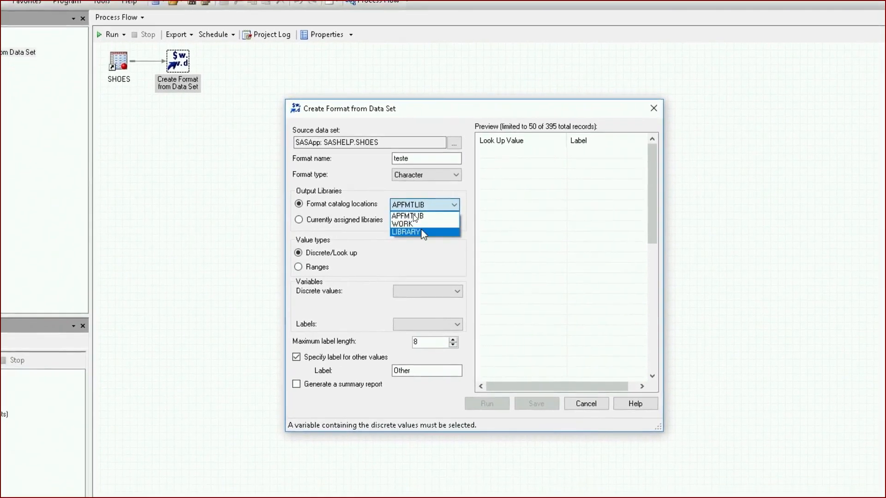
pyautogui.click(417, 224)
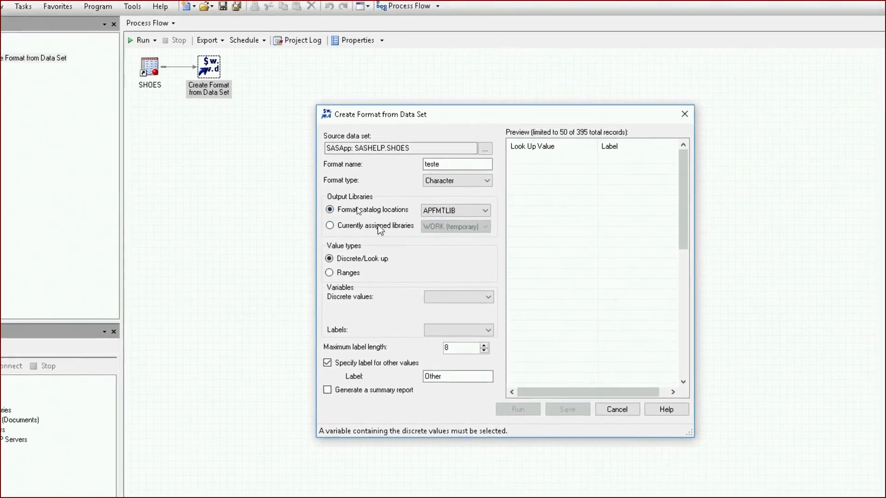
pyautogui.click(375, 226)
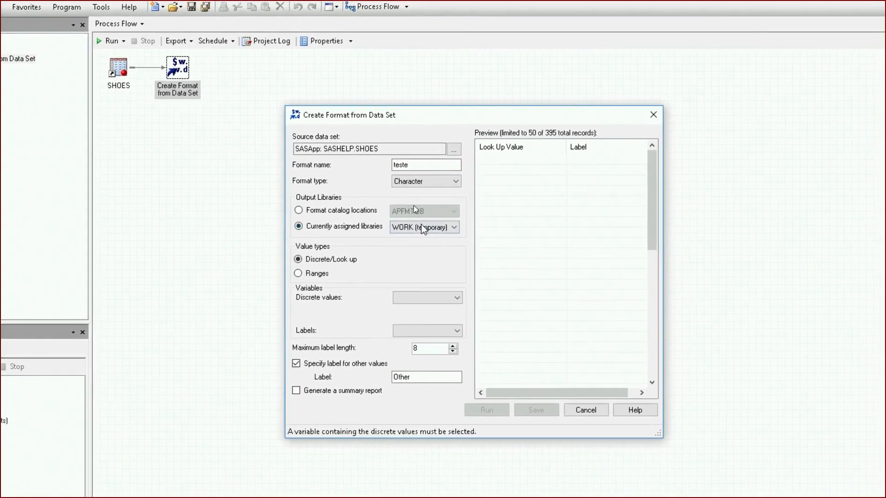
pyautogui.click(442, 226)
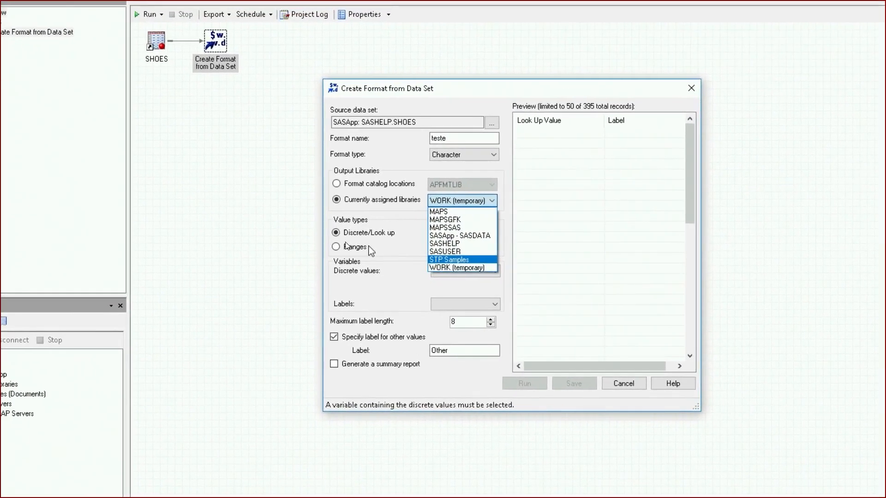
pyautogui.click(370, 247)
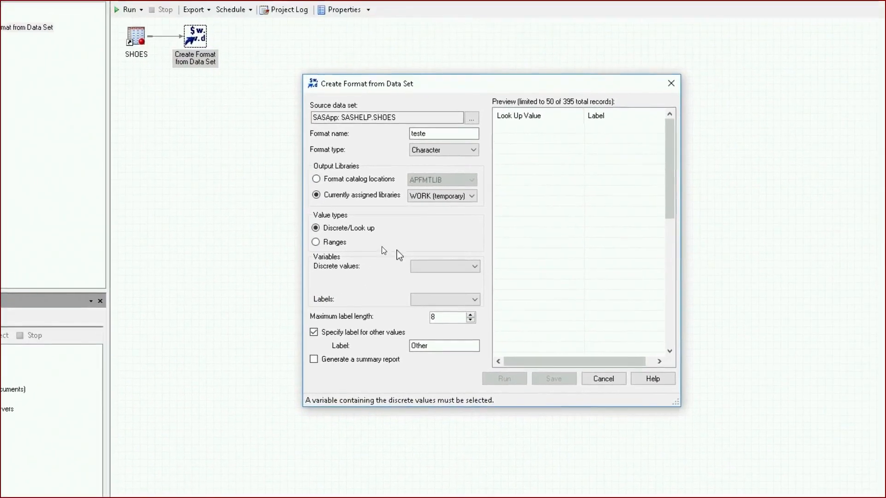
pyautogui.click(420, 223)
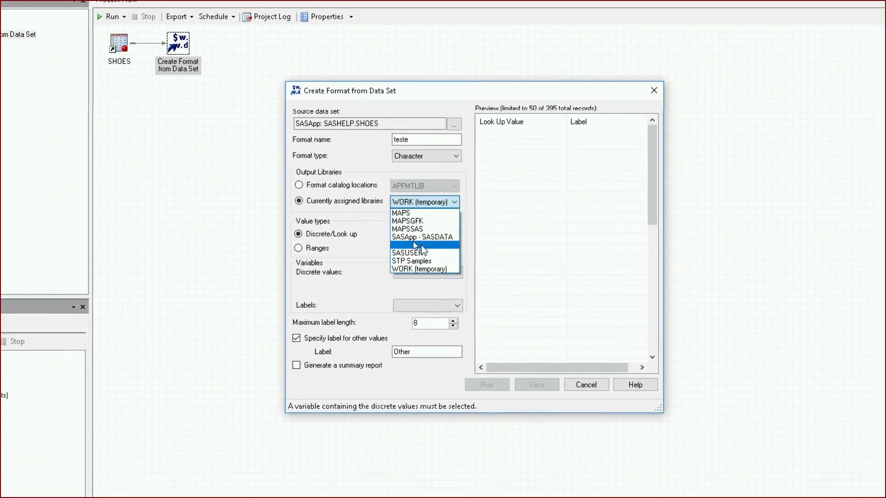
pyautogui.click(350, 231)
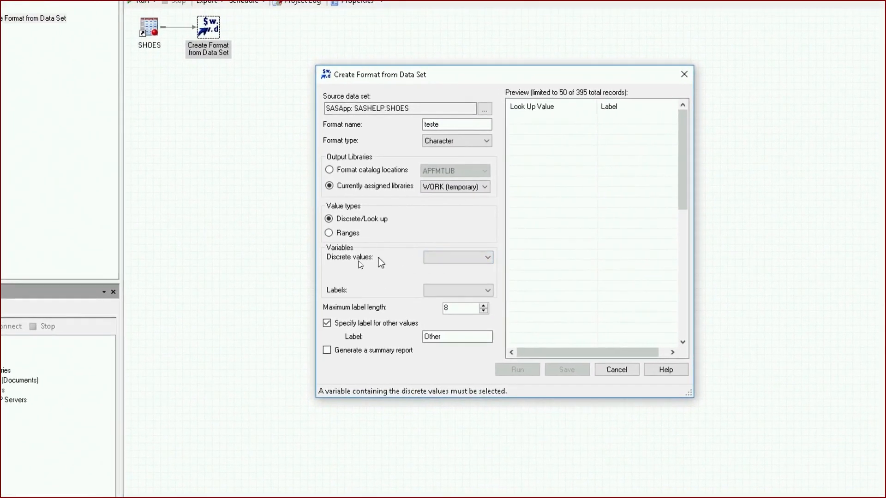
# Use Region as the discrete values variable and Product as the labels variable.
pyautogui.click(422, 257)
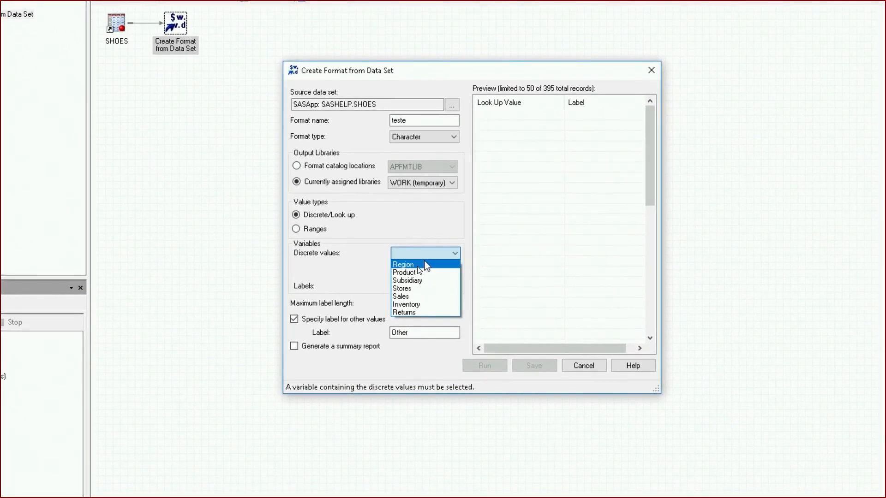
pyautogui.click(424, 266)
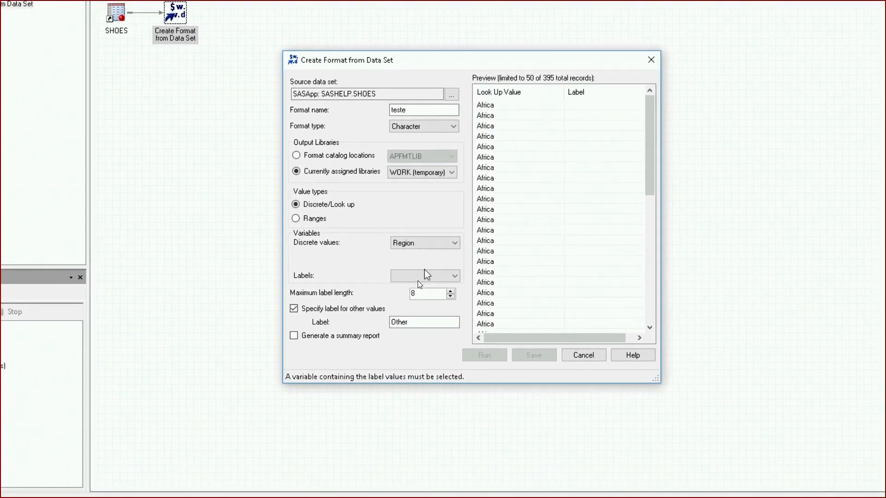
pyautogui.click(425, 276)
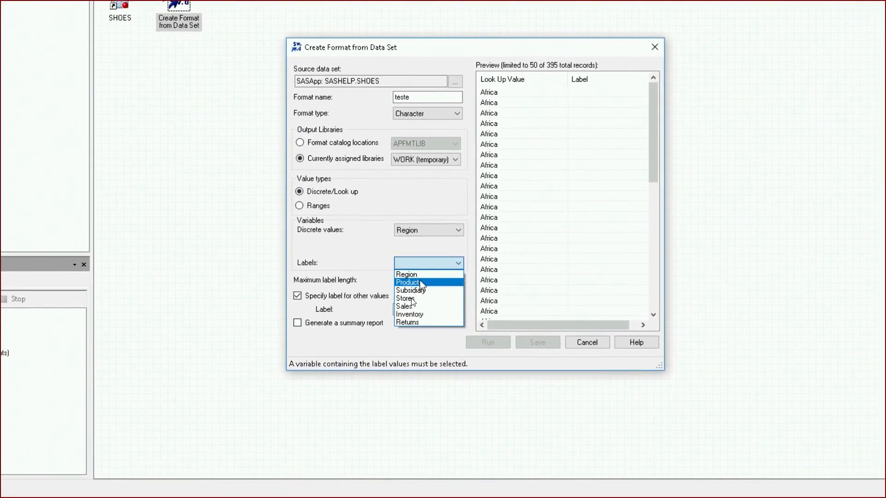
pyautogui.click(410, 282)
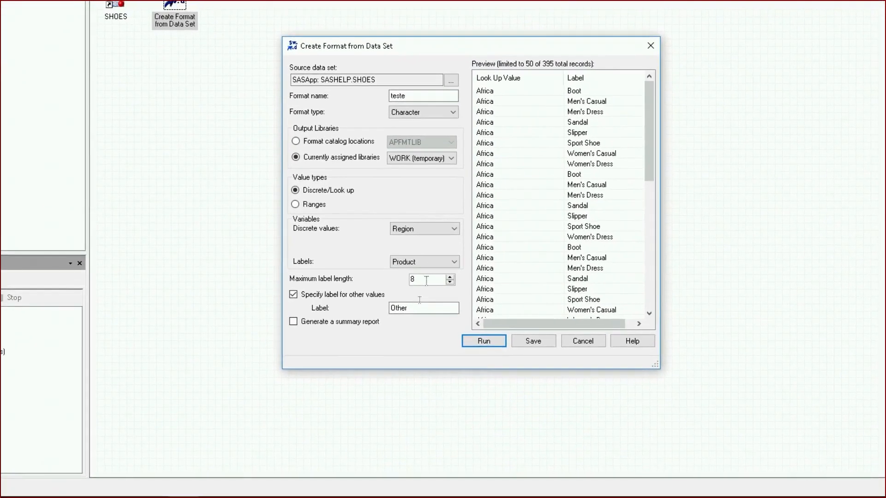
# Set the maximum label length to 30 and look through the preview records.
pyautogui.moveTo(435, 274); pyautogui.dragTo(409, 274)
pyautogui.write('30')
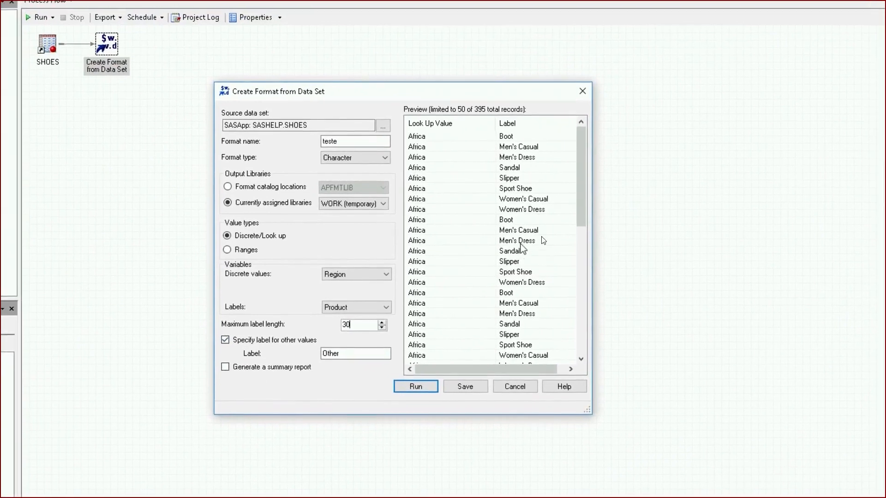
pyautogui.scroll(-6, 473, 244)
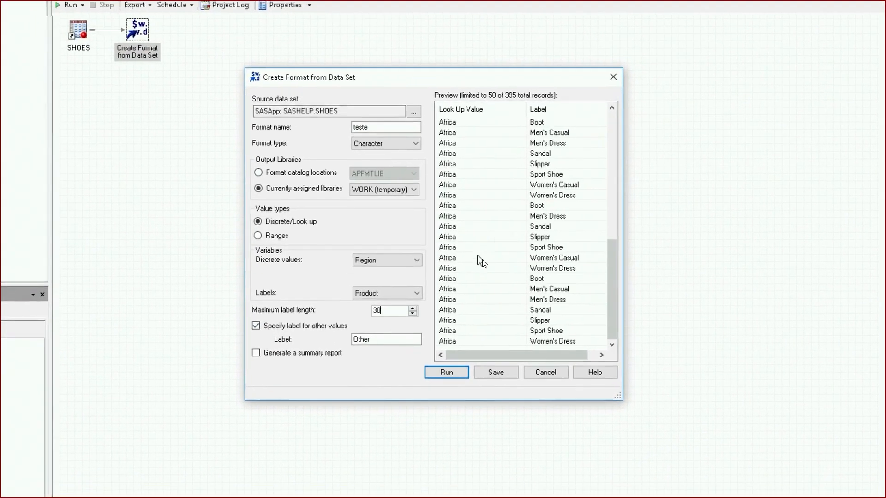
pyautogui.scroll(1, 488, 251)
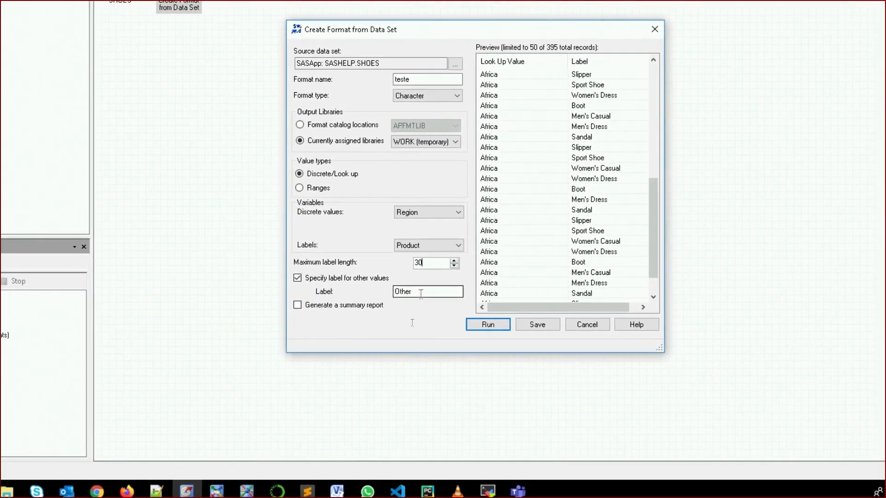
# Label other values as ND and run the task with a summary report.
pyautogui.moveTo(418, 292); pyautogui.dragTo(384, 289)
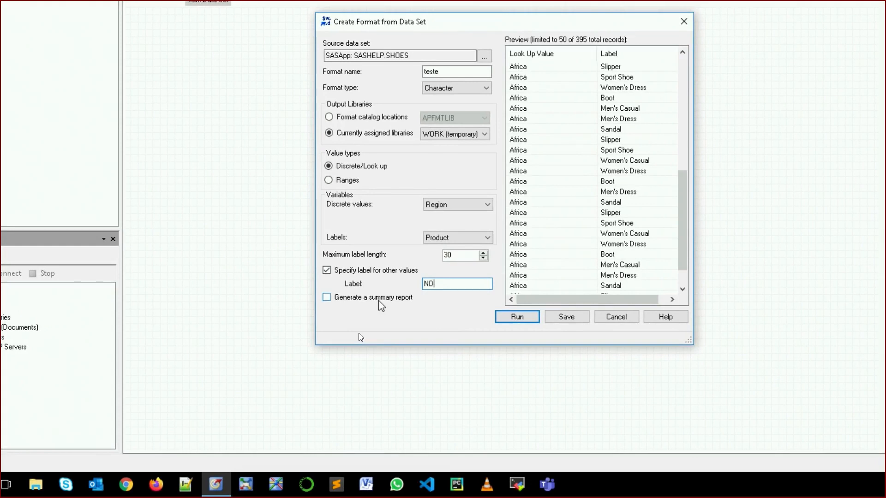
pyautogui.click(368, 299)
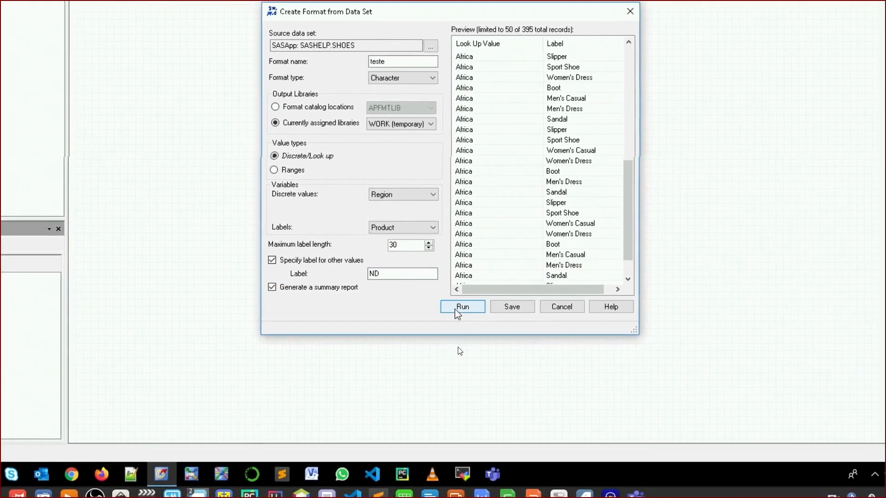
pyautogui.click(467, 313)
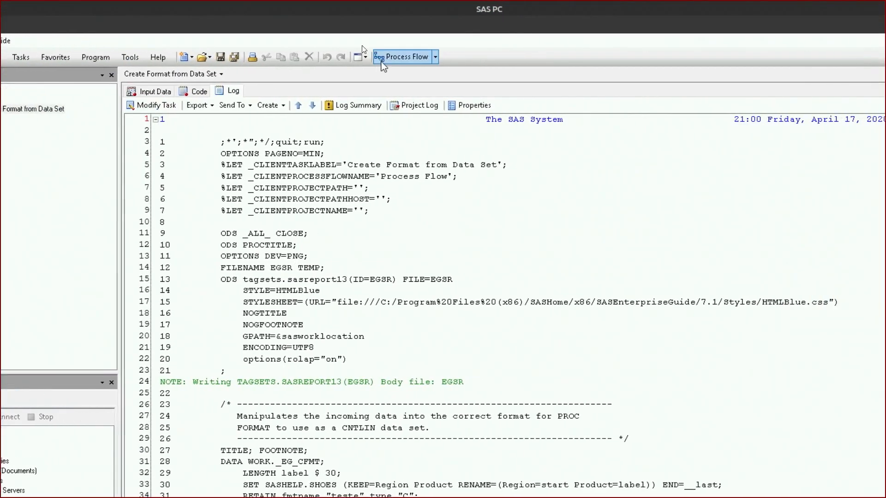
# Examine the generated code and the log of the Create Format from Data Set task.
pyautogui.click(503, 57)
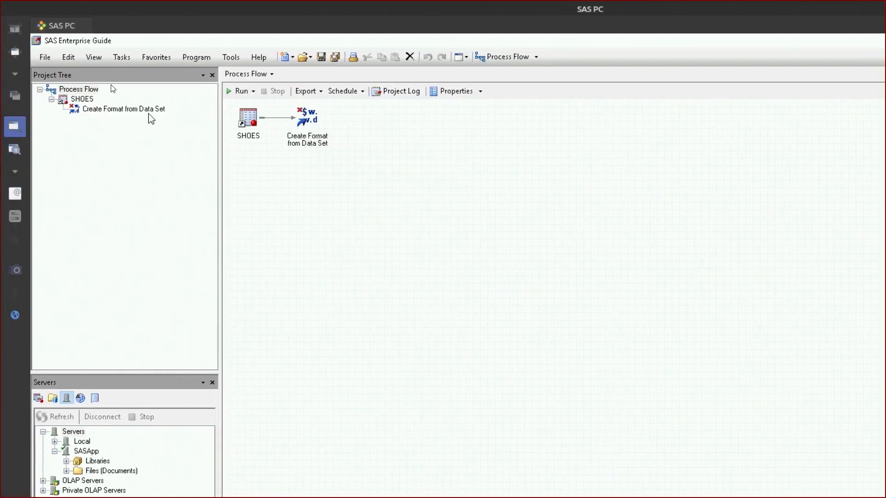
pyautogui.doubleClick(136, 110)
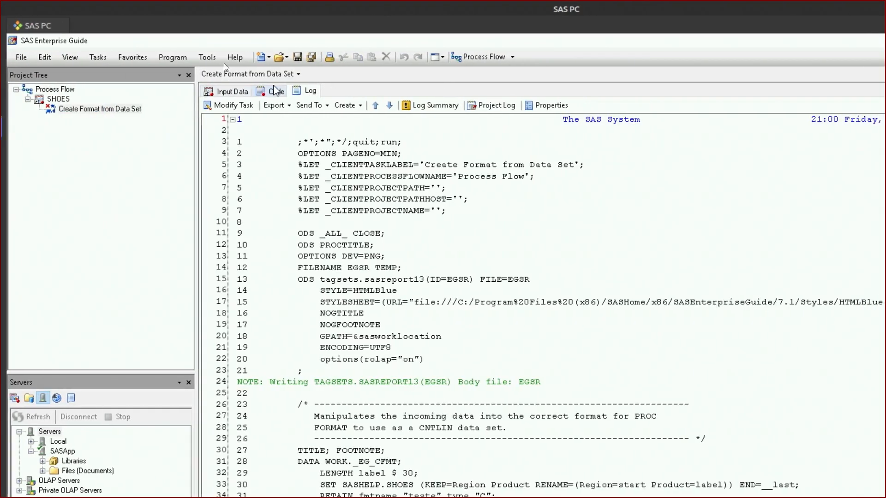
pyautogui.click(295, 92)
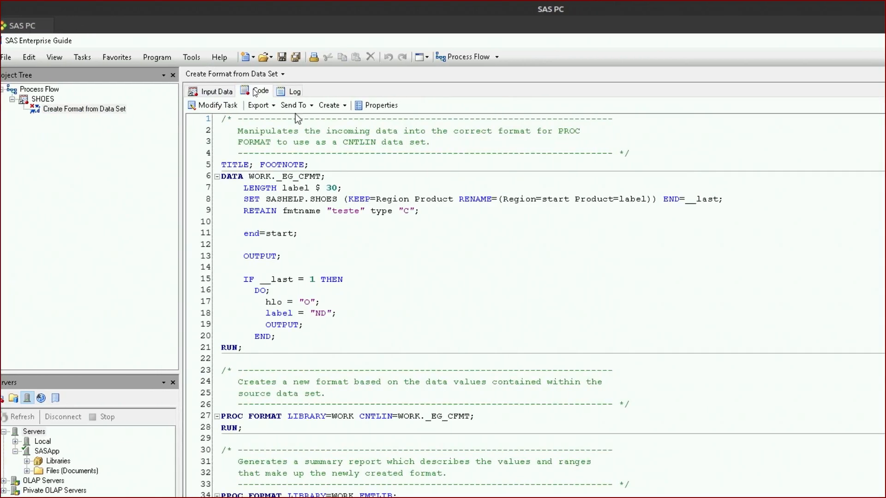
pyautogui.click(295, 92)
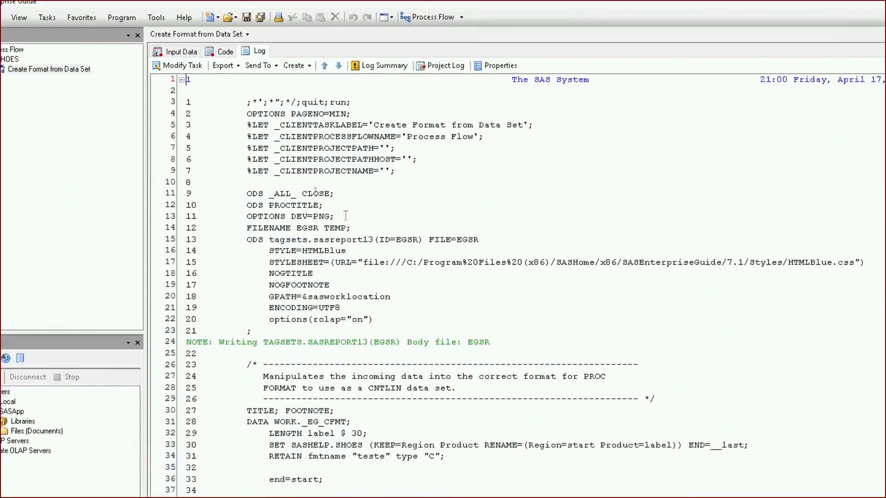
pyautogui.scroll(-1, 366, 255)
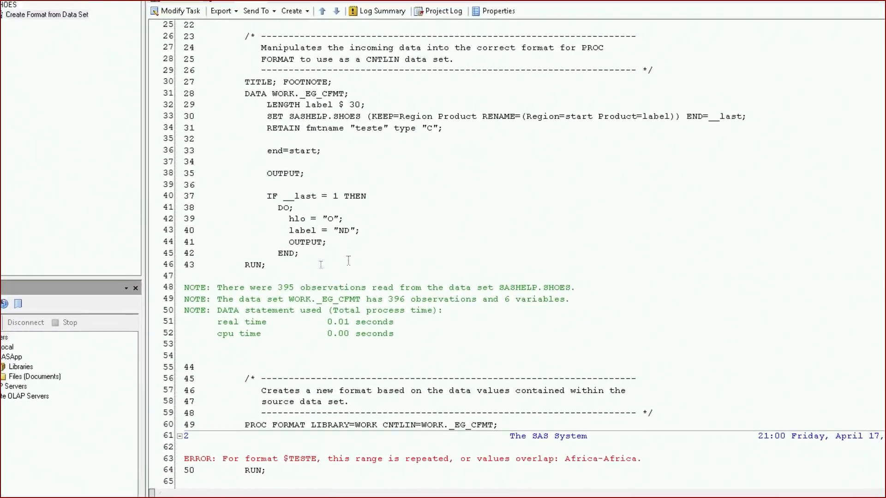
pyautogui.scroll(-2, 342, 236)
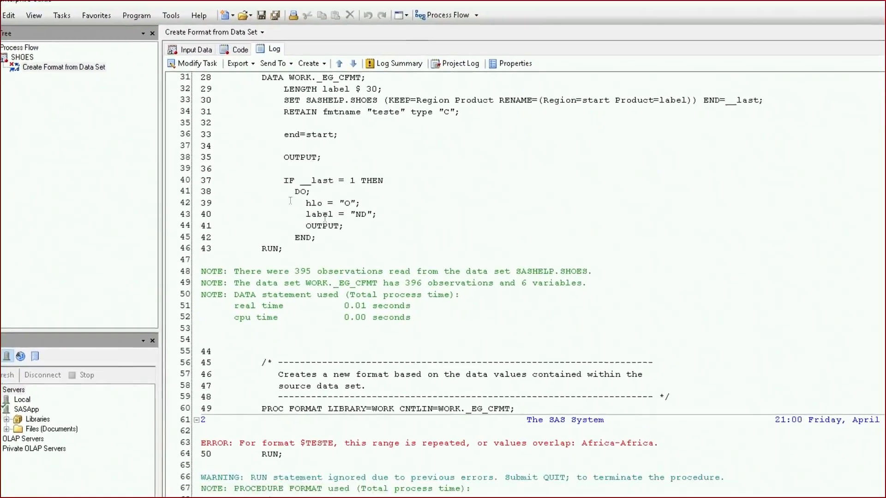
# Start a Create Format task and define the label tese for the discrete value Africa.
pyautogui.scroll(-5, 277, 194)
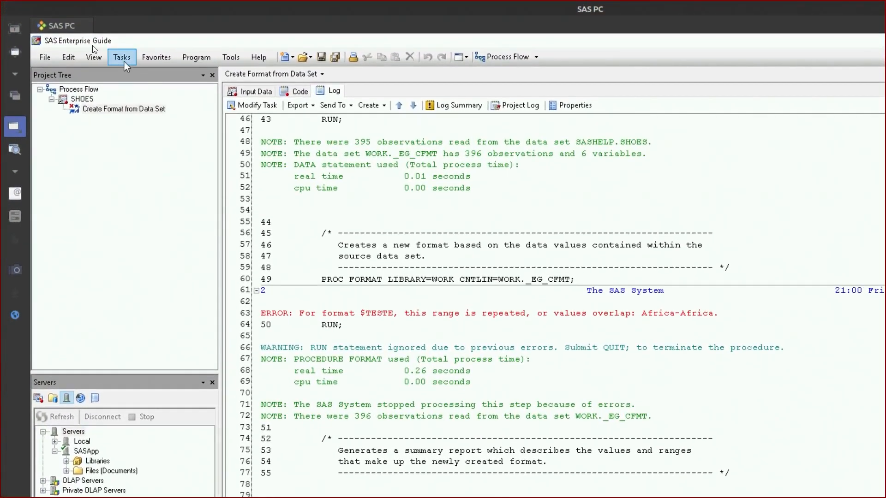
pyautogui.click(124, 62)
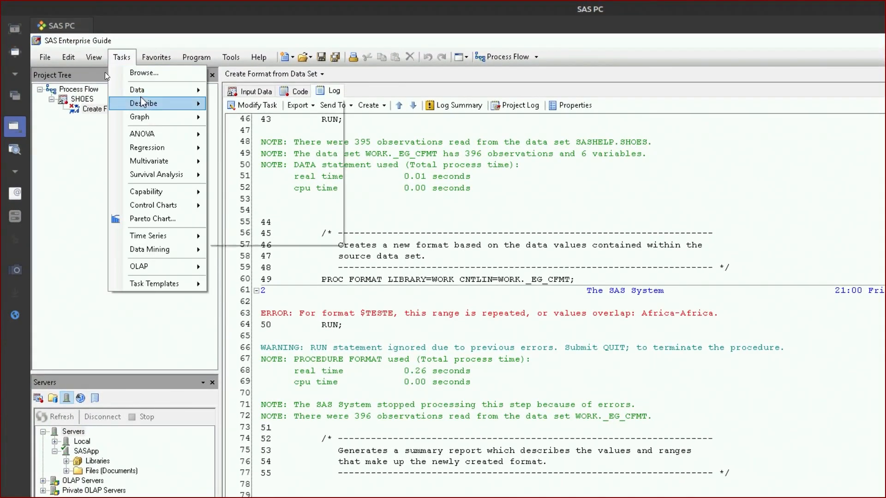
pyautogui.moveTo(149, 90)
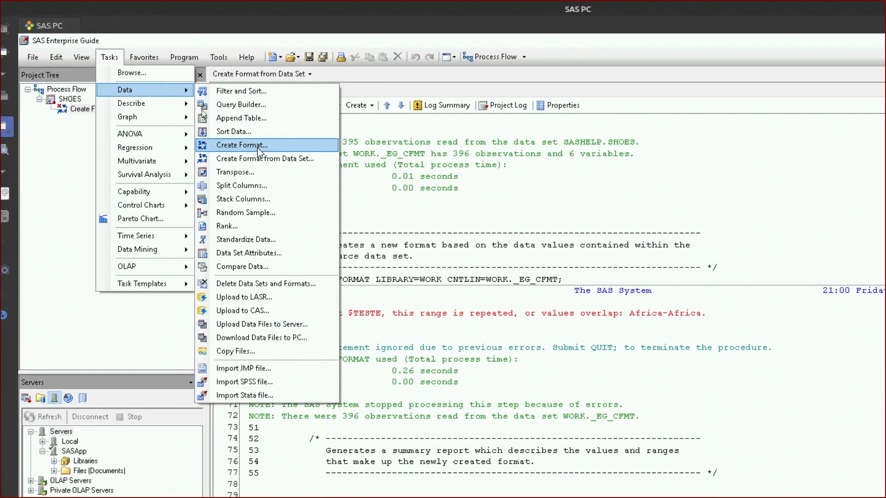
pyautogui.click(257, 145)
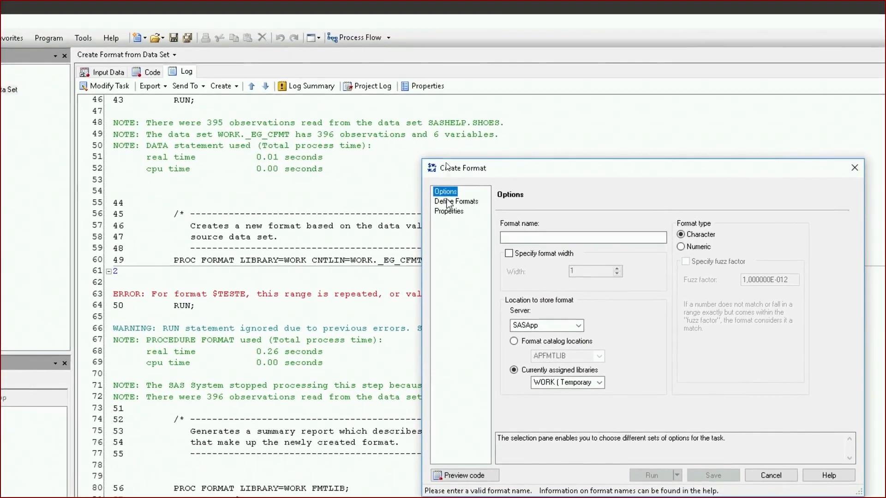
pyautogui.click(447, 201)
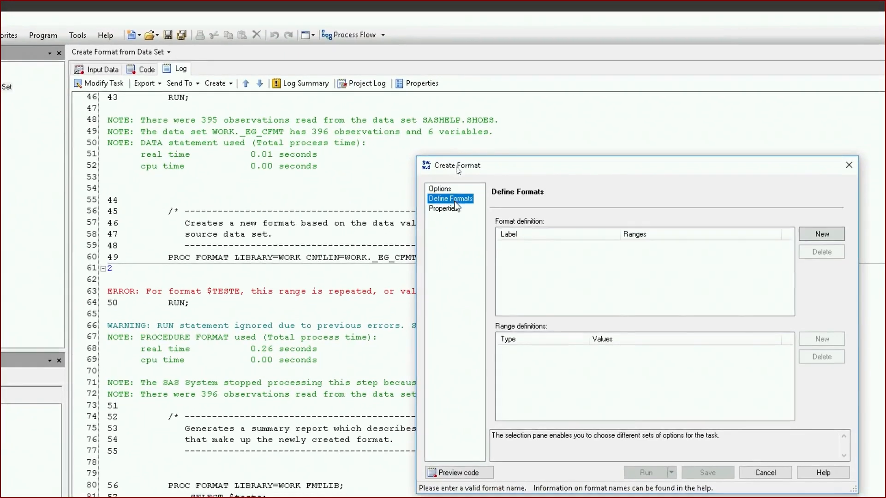
pyautogui.click(683, 195)
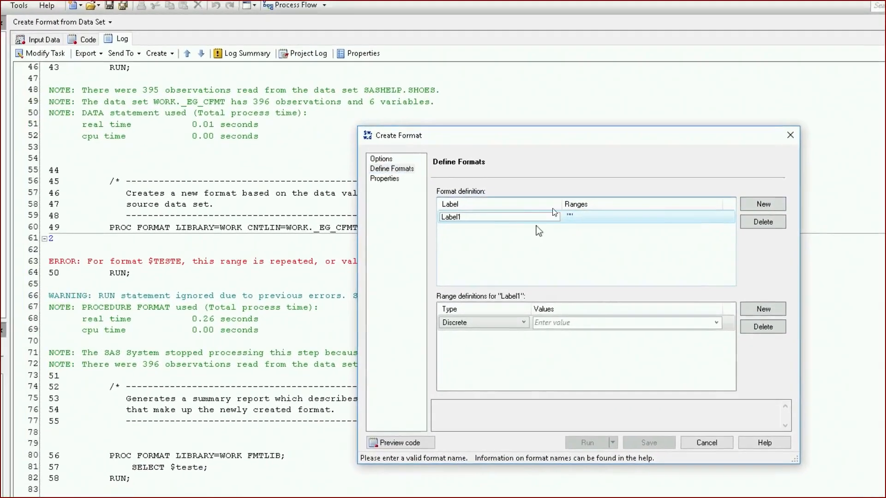
pyautogui.moveTo(498, 222); pyautogui.dragTo(460, 222)
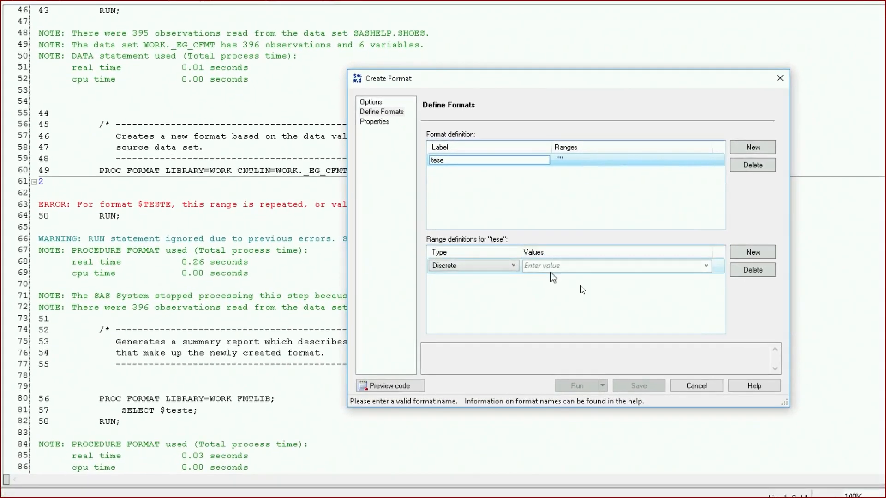
pyautogui.click(575, 304)
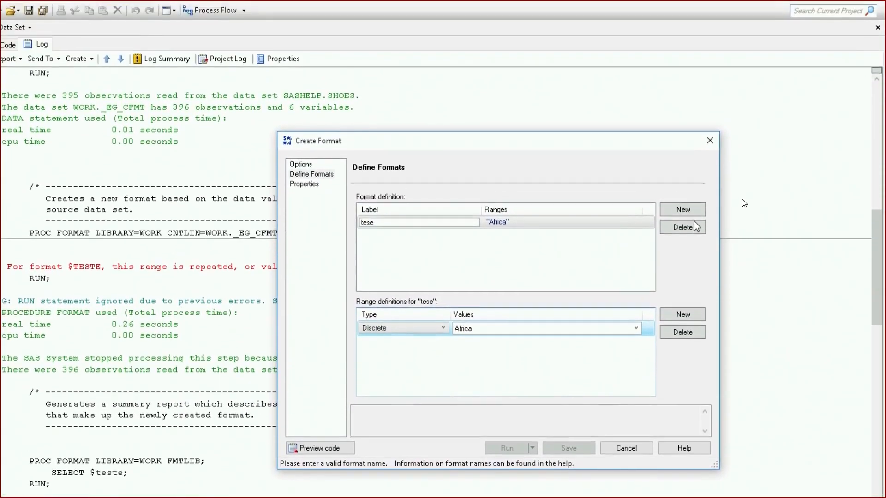
# Add a second label ND to the format definition and assign it the discrete range All other values.
pyautogui.click(682, 219)
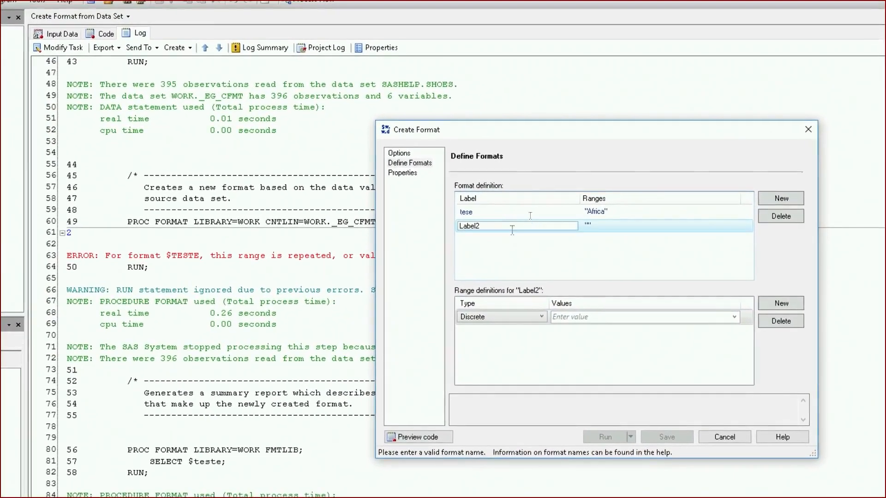
pyautogui.moveTo(495, 228); pyautogui.dragTo(469, 231)
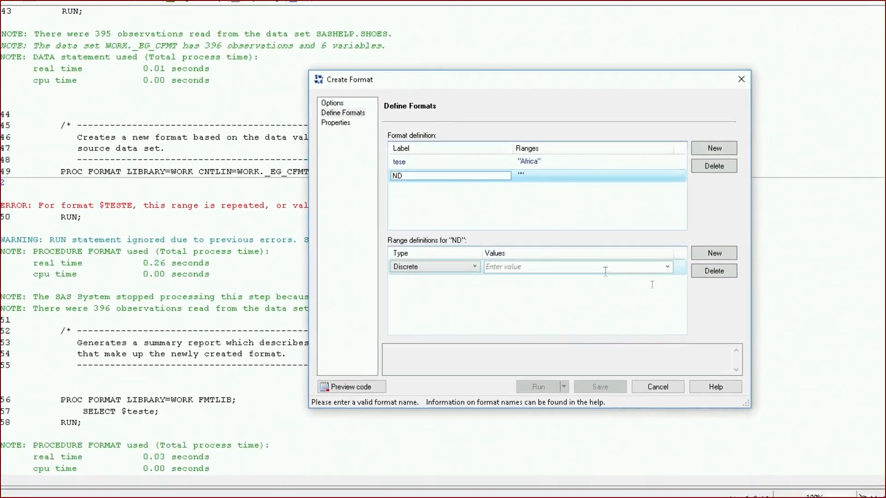
pyautogui.click(642, 272)
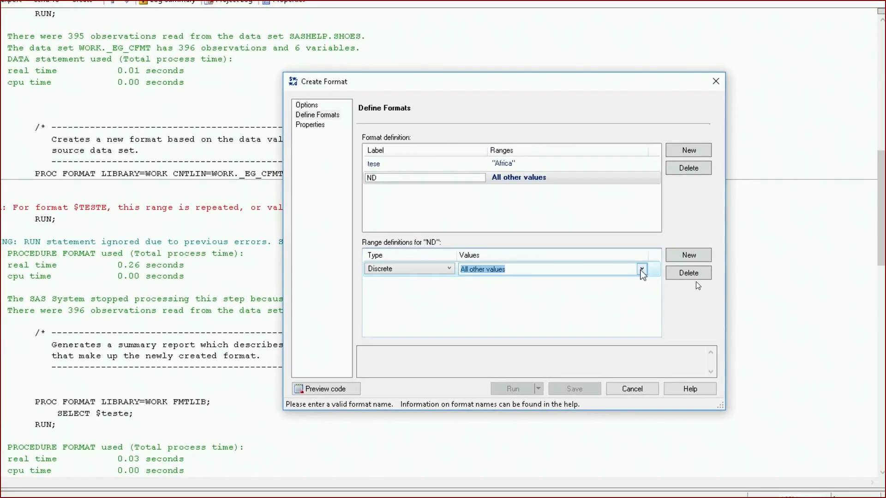
pyautogui.click(686, 264)
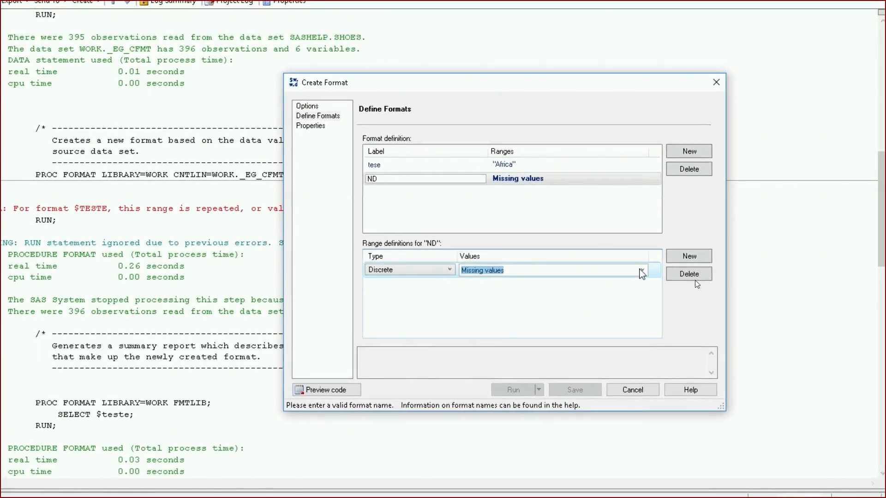
pyautogui.click(641, 271)
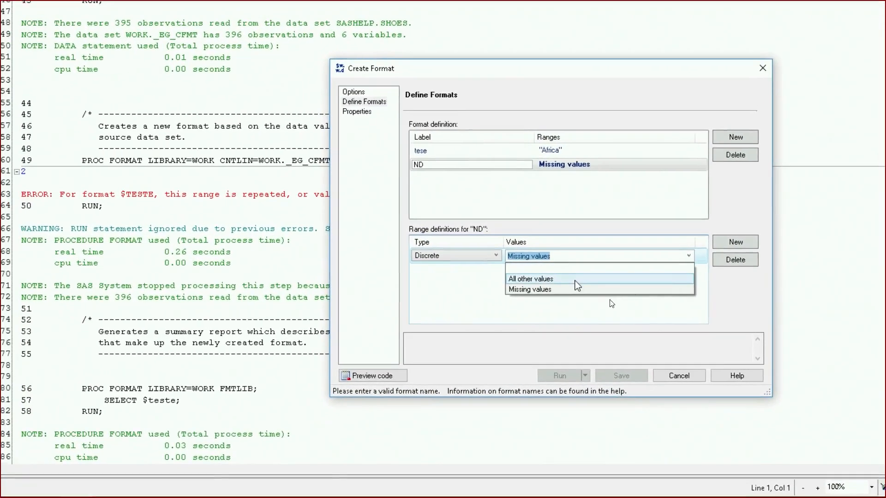
pyautogui.click(554, 279)
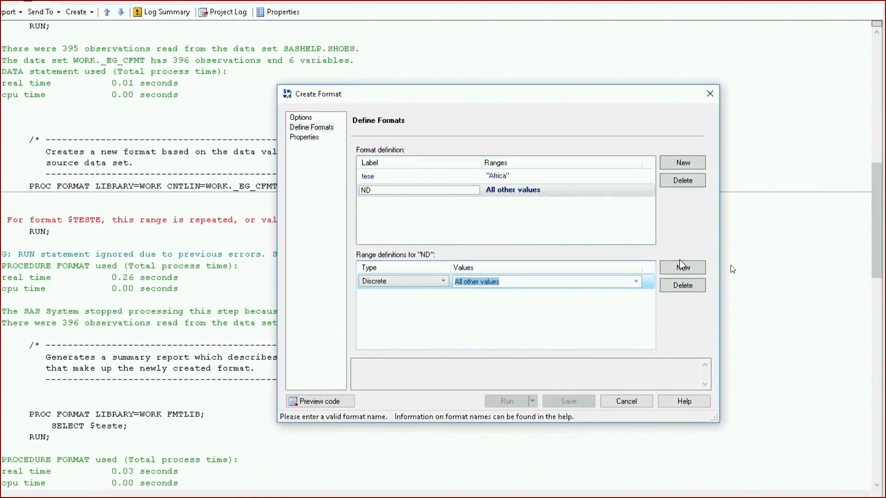
# Add a discrete Missing values range to the ND label and discard the Create Format task.
pyautogui.click(694, 267)
pyautogui.click(635, 293)
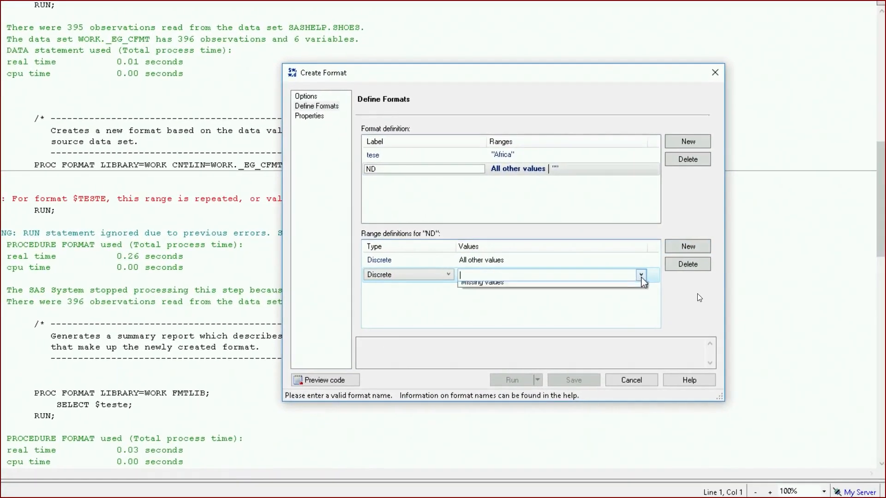
pyautogui.click(572, 292)
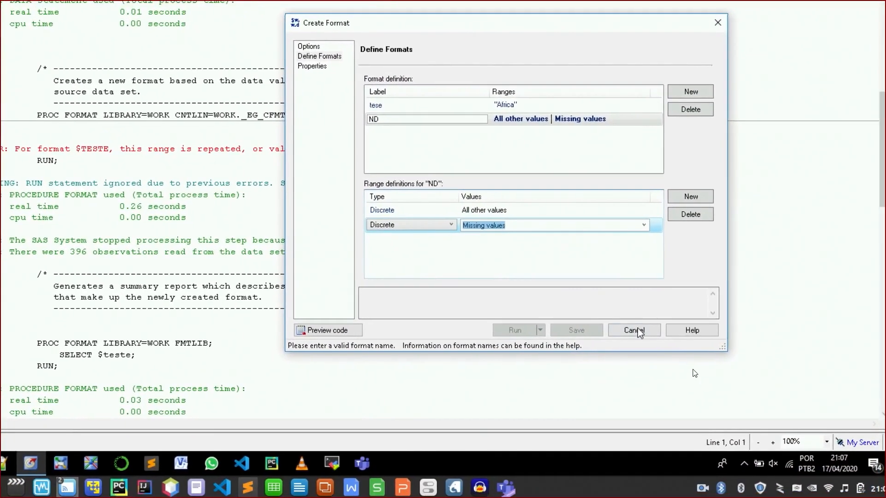
pyautogui.click(641, 340)
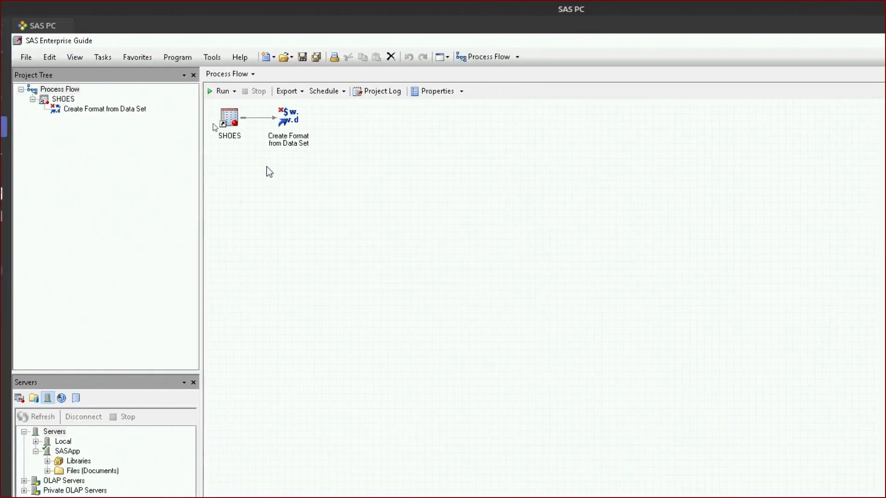
# Build and run a query on the SHOES data that selects only distinct rows of Region and Product.
pyautogui.doubleClick(243, 117)
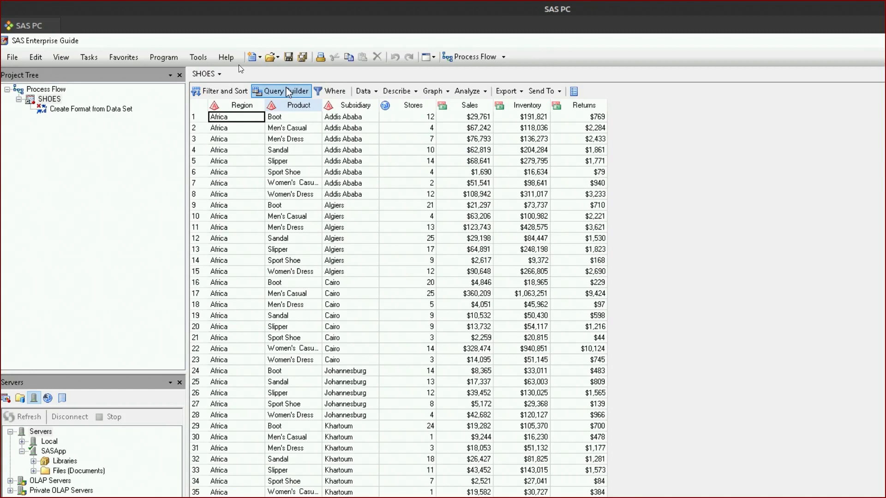
pyautogui.click(286, 92)
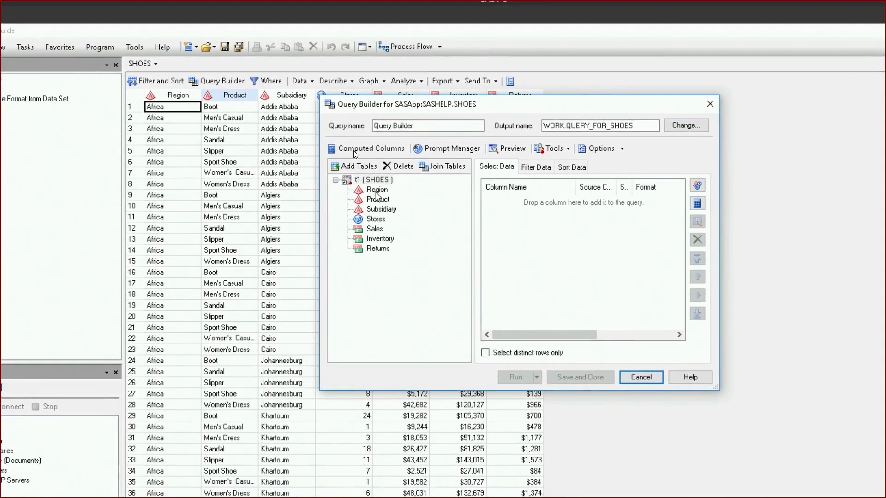
pyautogui.moveTo(442, 200); pyautogui.dragTo(463, 209)
pyautogui.moveTo(311, 182); pyautogui.dragTo(457, 214)
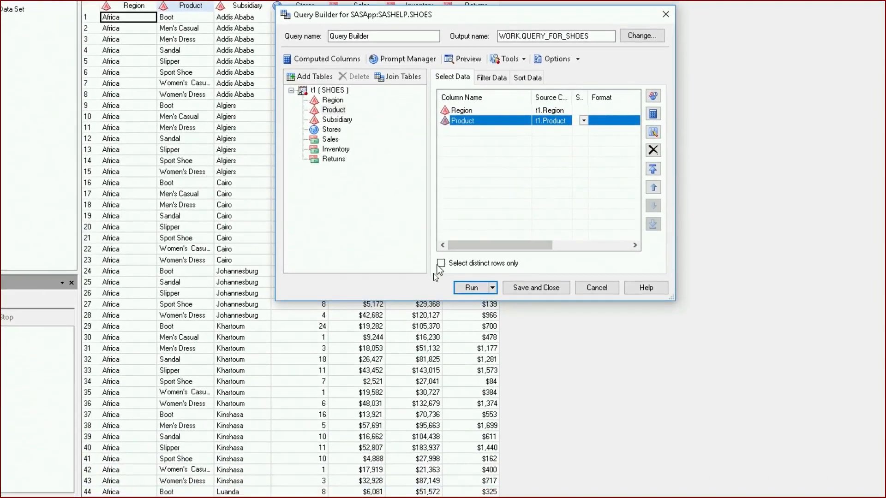
pyautogui.click(440, 264)
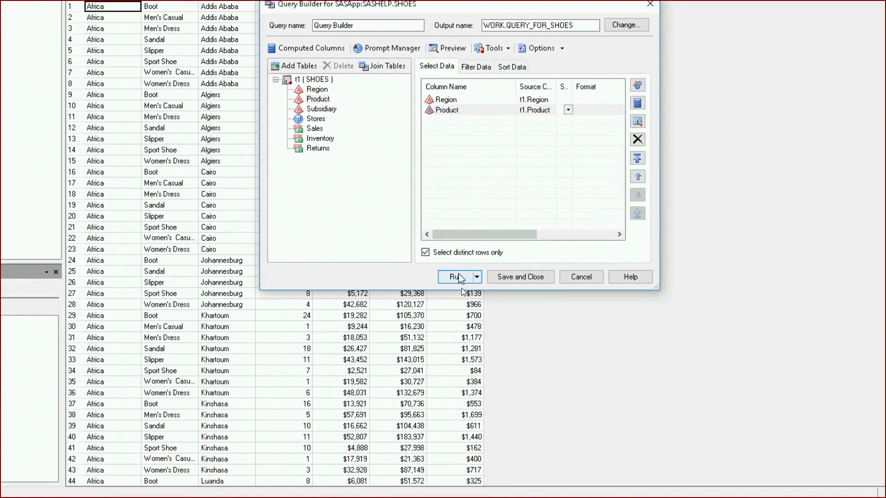
pyautogui.click(459, 277)
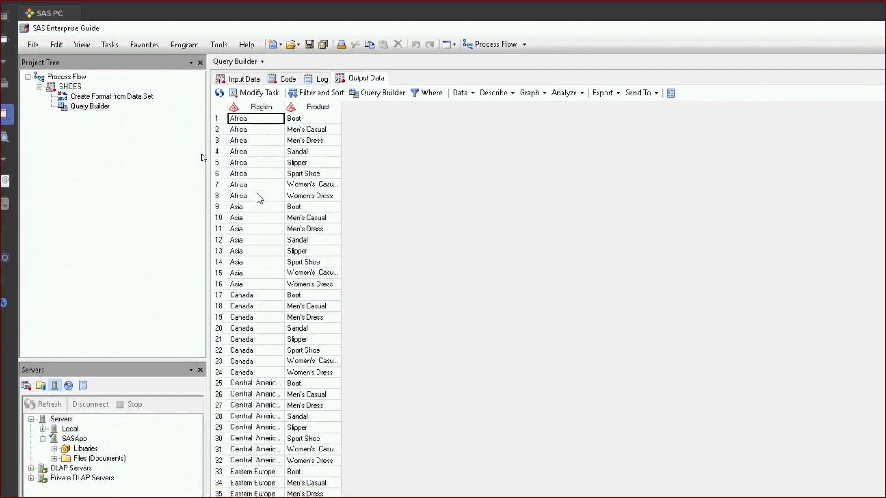
# Examine the Region and Product combinations in the query's output data.
pyautogui.moveTo(259, 208); pyautogui.dragTo(263, 166)
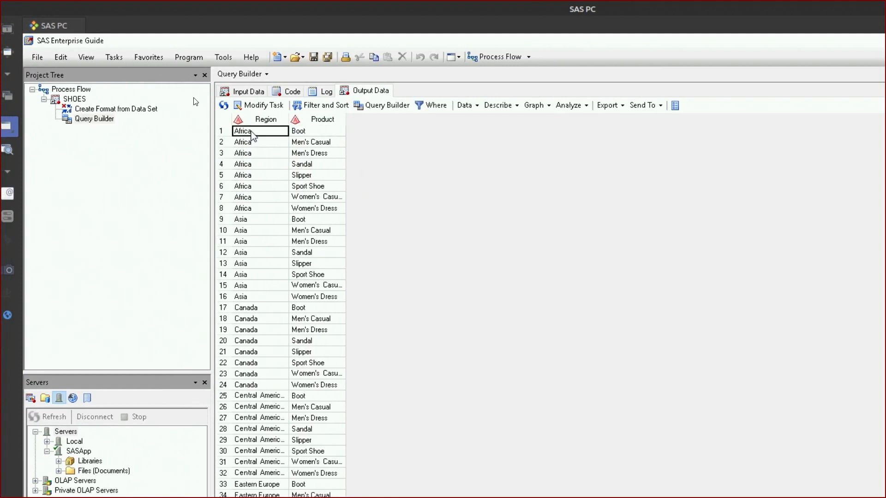
pyautogui.click(311, 133)
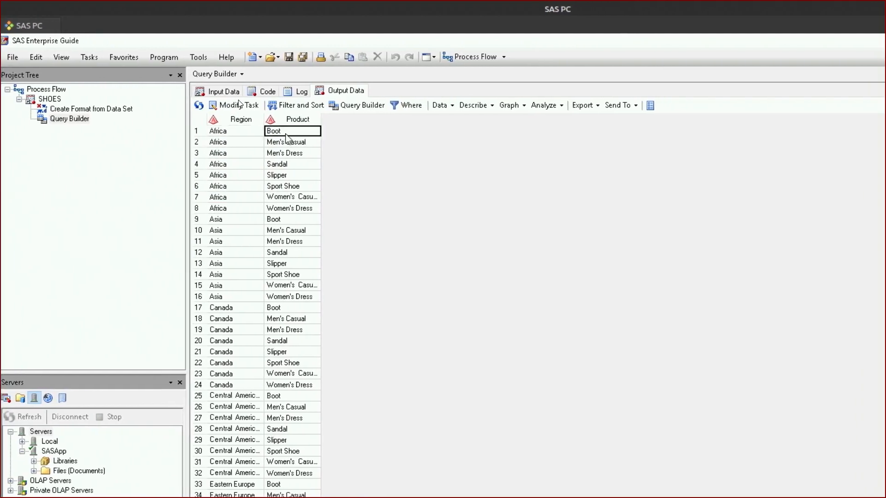
pyautogui.moveTo(286, 151); pyautogui.dragTo(291, 294)
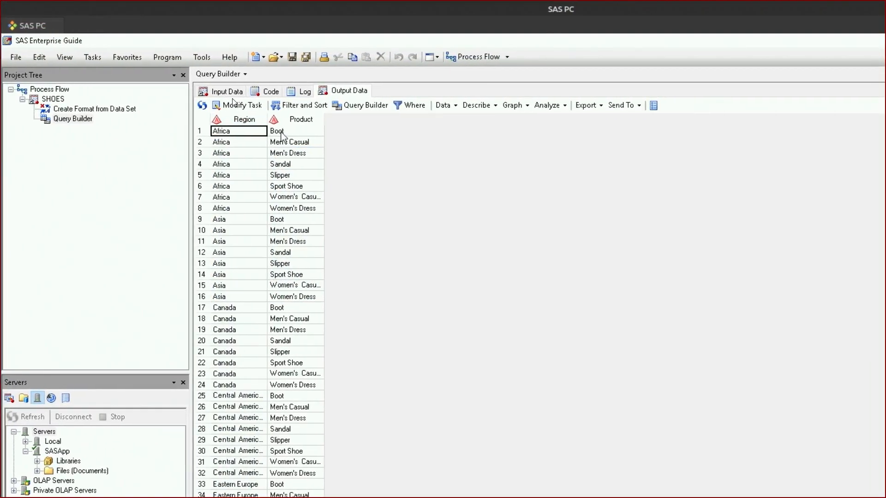
pyautogui.click(297, 133)
pyautogui.click(295, 211)
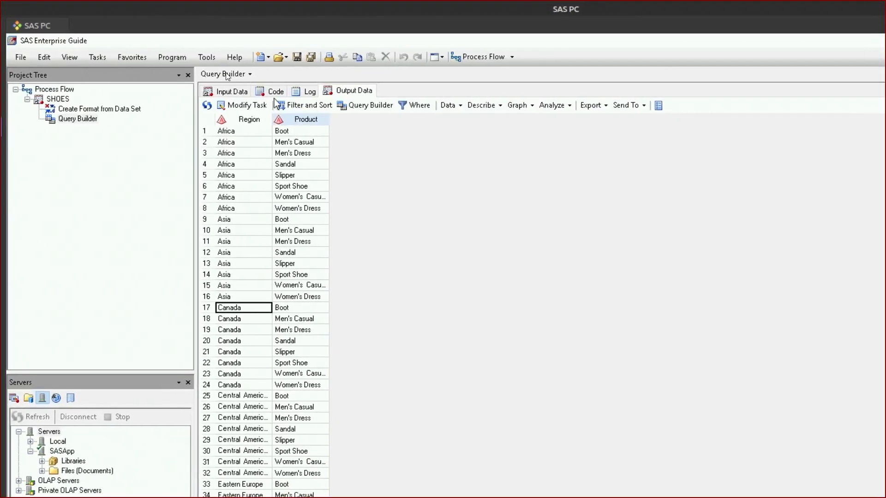
# Sort the query output by Region, keeping only the first record for each 'Sort by' group.
pyautogui.click(457, 109)
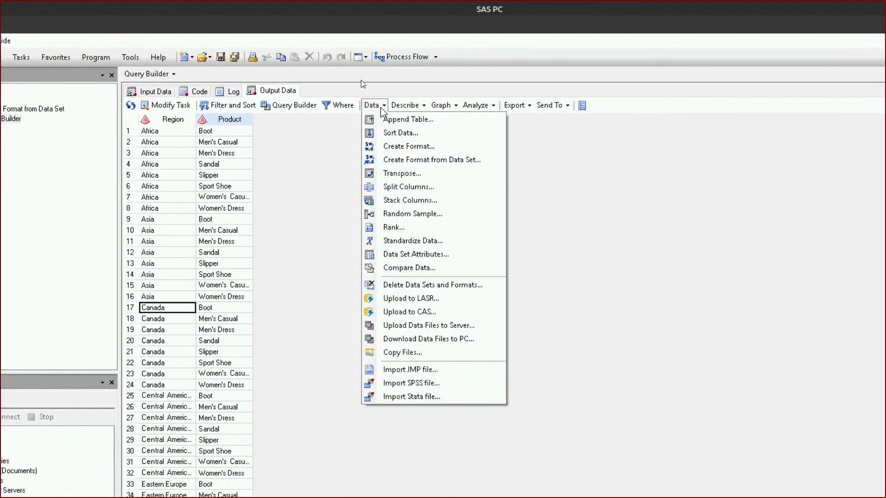
pyautogui.click(401, 133)
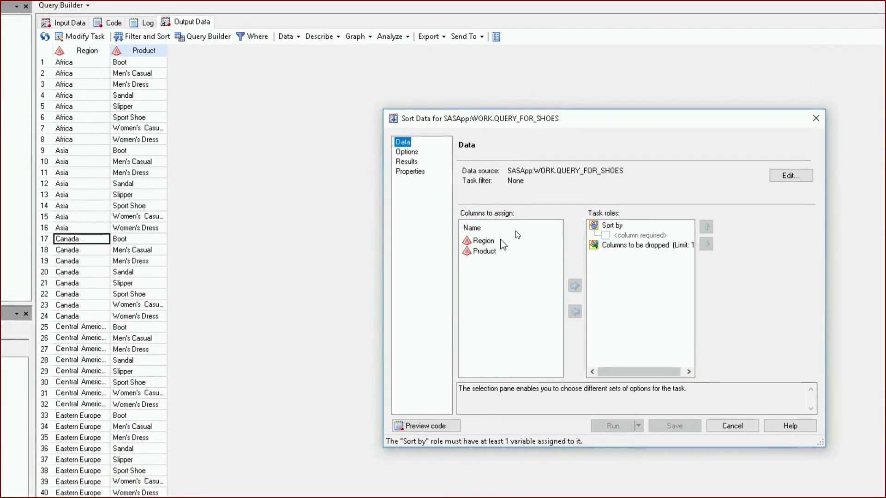
pyautogui.moveTo(549, 310); pyautogui.dragTo(687, 308)
pyautogui.moveTo(608, 232); pyautogui.dragTo(599, 236)
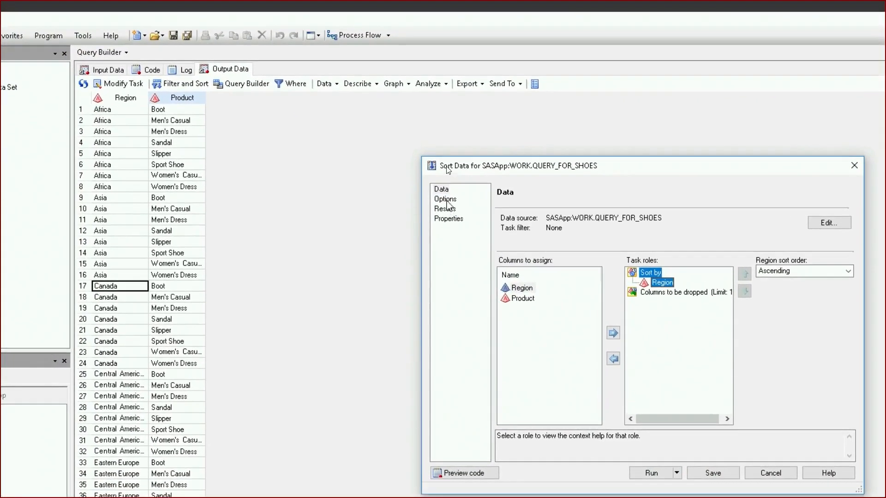
pyautogui.click(444, 200)
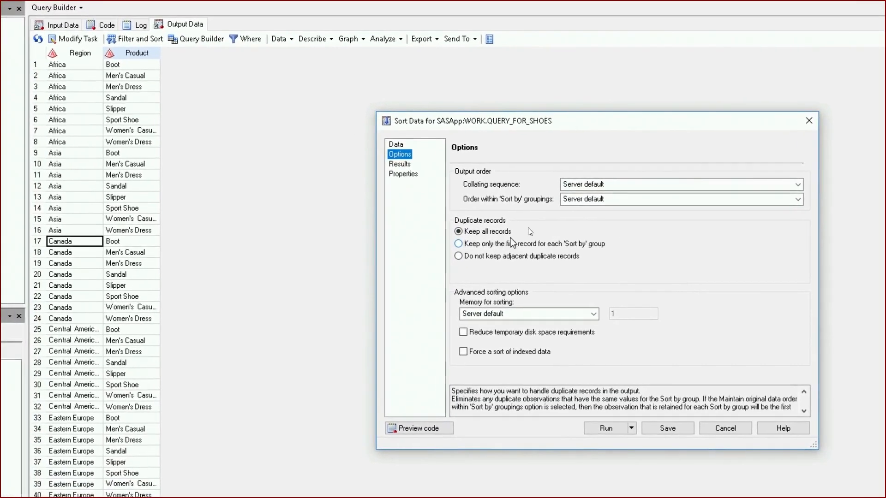
pyautogui.click(512, 241)
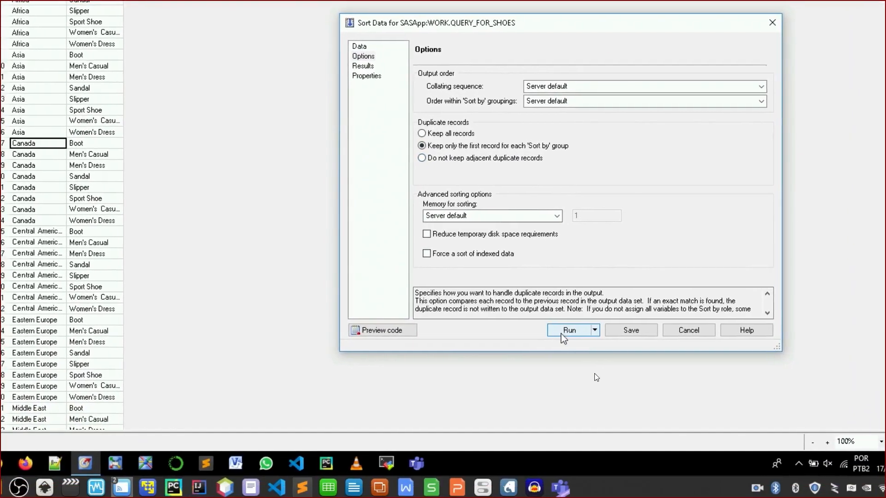
pyautogui.click(601, 416)
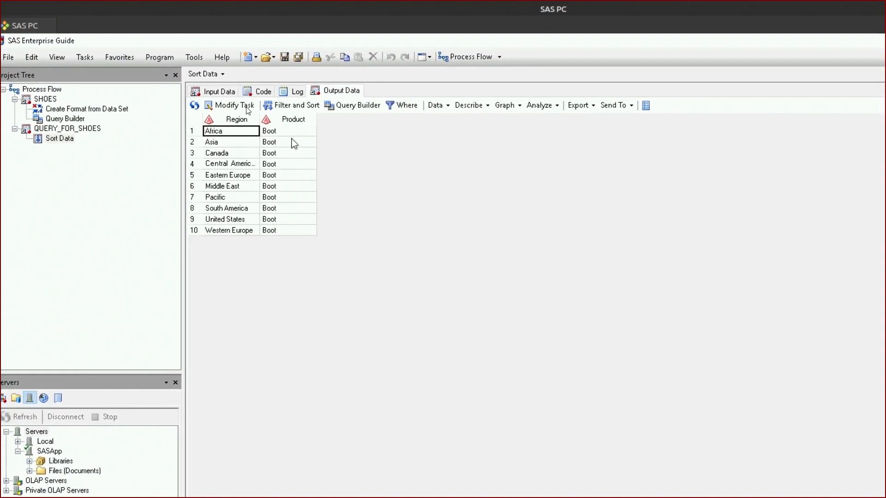
# Review the Product values in the sorted output and open the QUERY_FOR_SHOES data from the process flow.
pyautogui.moveTo(277, 131); pyautogui.dragTo(291, 231)
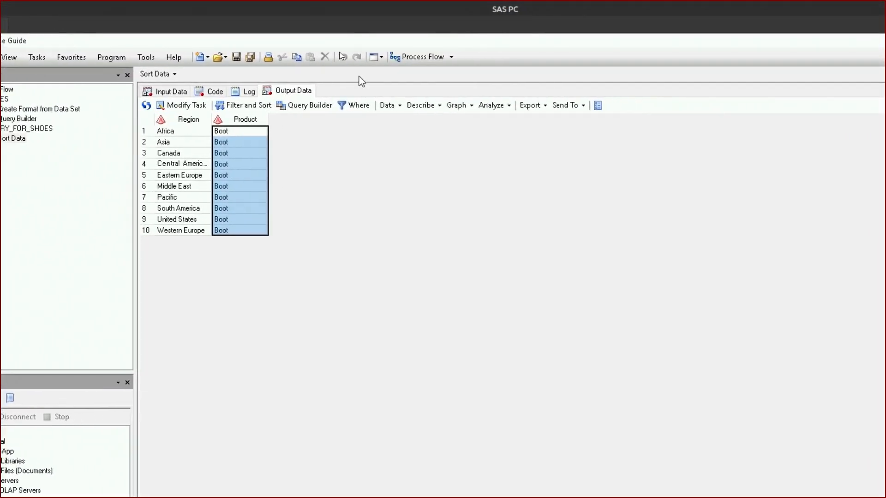
pyautogui.click(391, 55)
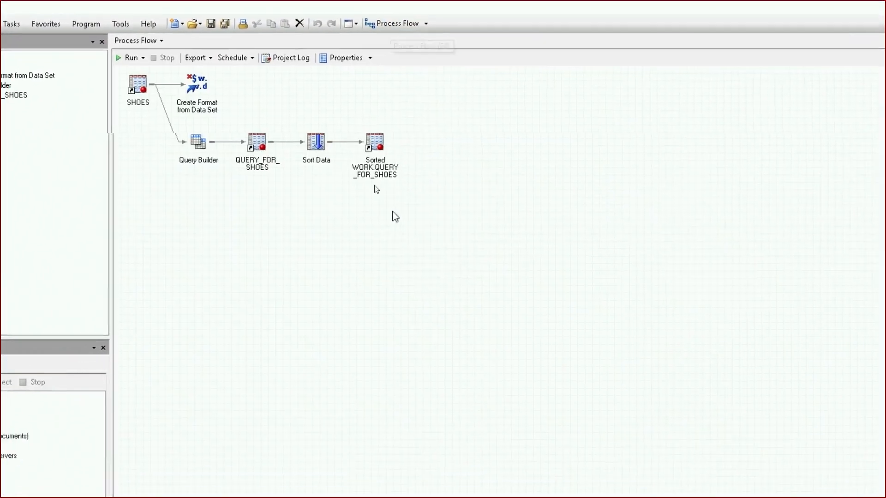
pyautogui.doubleClick(261, 177)
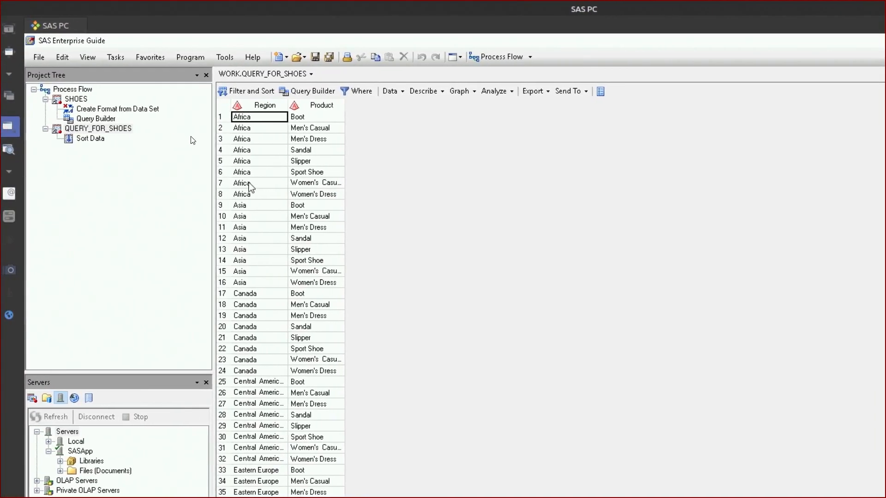
# Draw a simple random sample of 10 rows from QUERY_FOR_SHOES and open its output data.
pyautogui.click(388, 91)
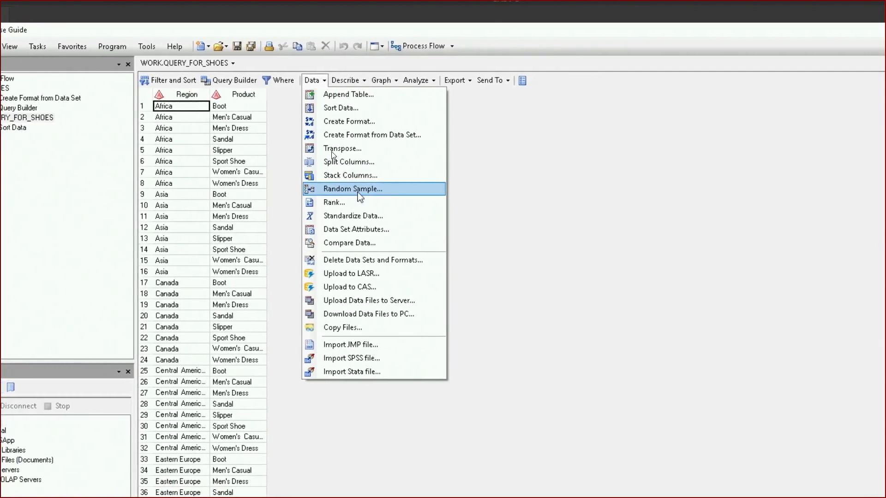
pyautogui.click(360, 197)
pyautogui.moveTo(260, 140); pyautogui.dragTo(412, 136)
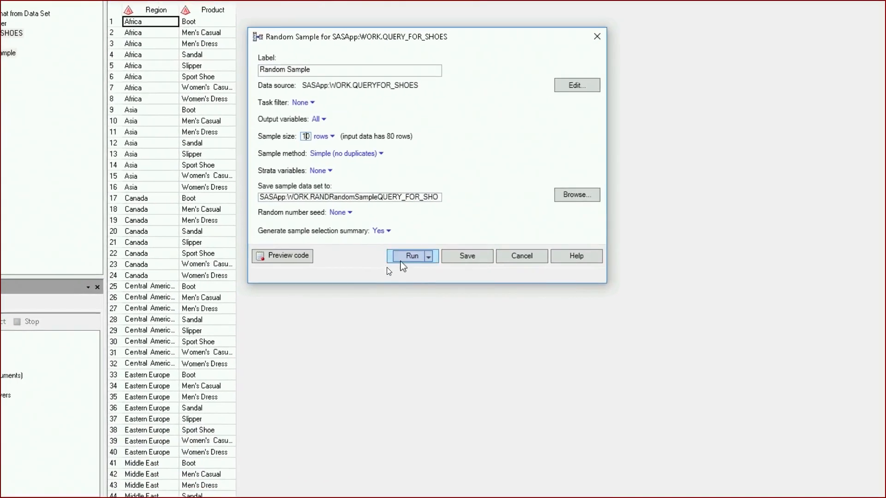
pyautogui.click(409, 259)
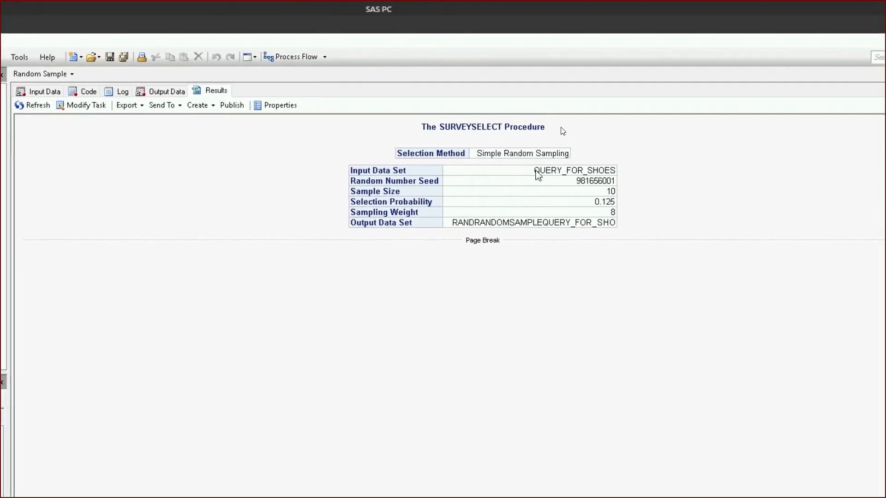
pyautogui.click(156, 92)
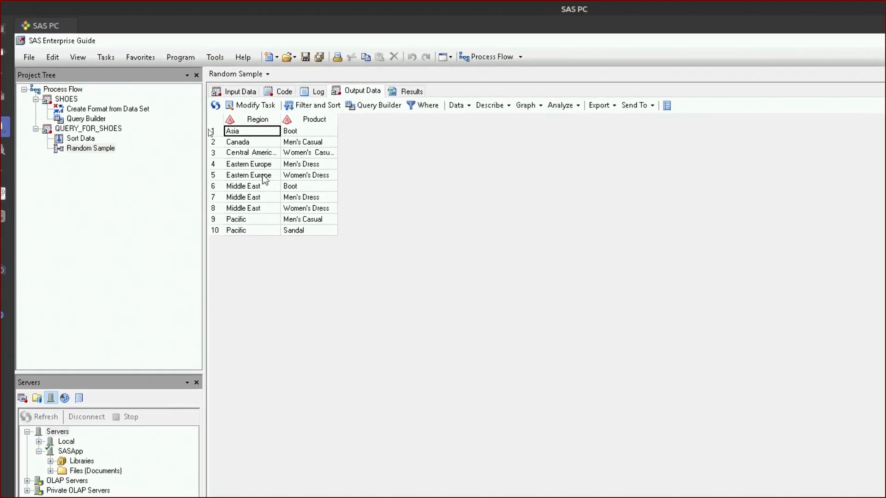
# Set the random sample size to 20 rows and rerun the task, replacing the previous results.
pyautogui.click(259, 106)
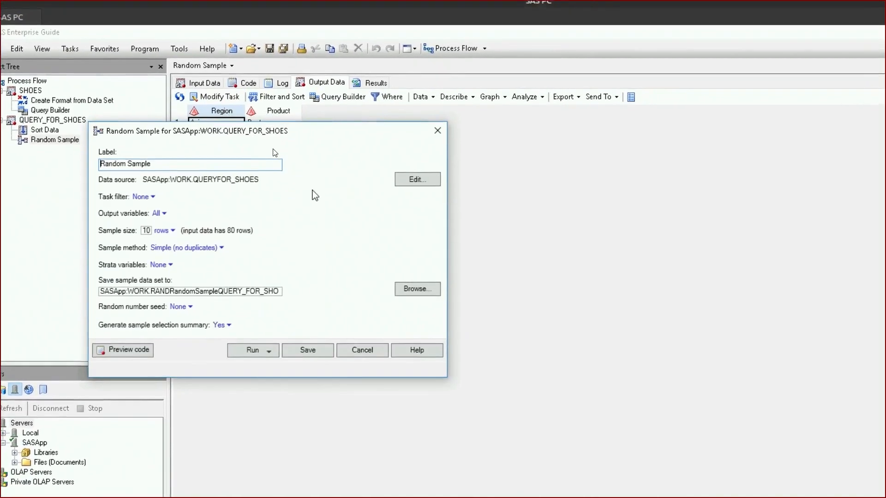
pyautogui.moveTo(196, 209); pyautogui.dragTo(209, 211)
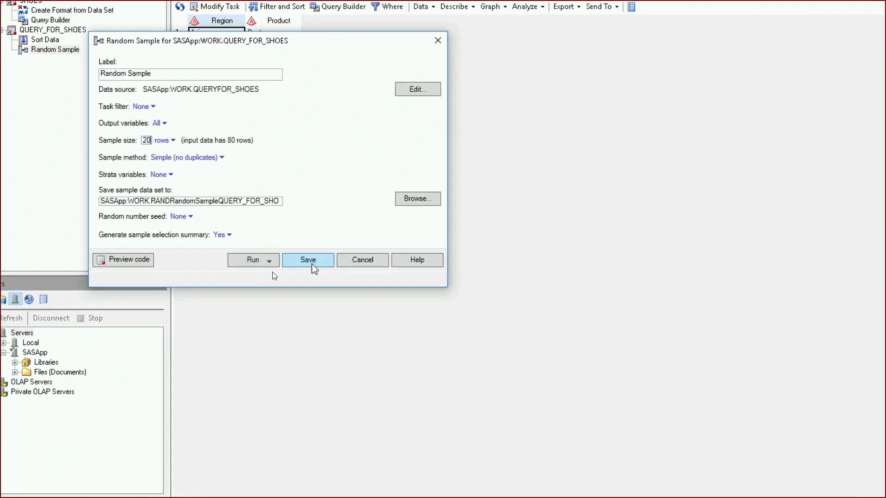
pyautogui.click(278, 261)
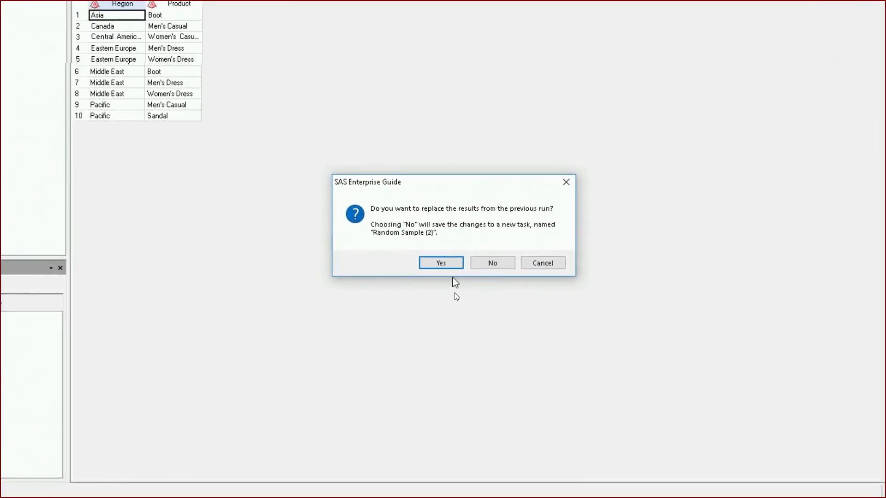
pyautogui.click(456, 272)
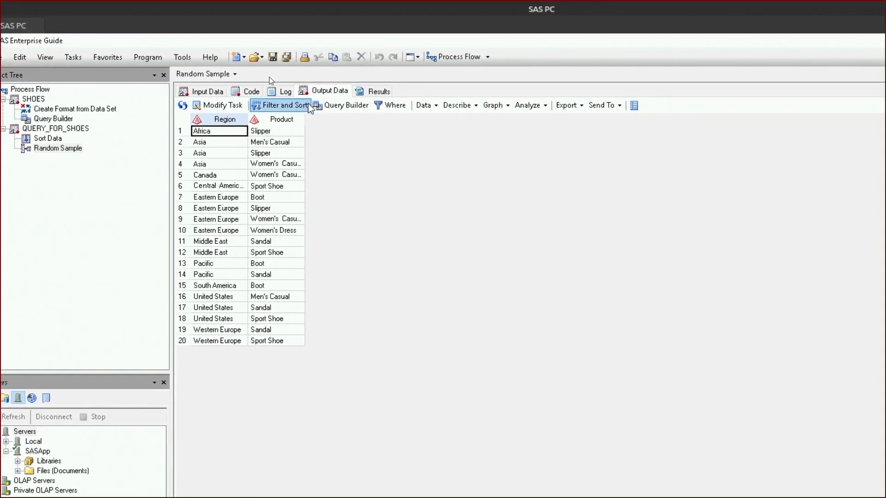
# Sort the random sample output by Region, keeping only the first record for each 'Sort by' group.
pyautogui.click(392, 105)
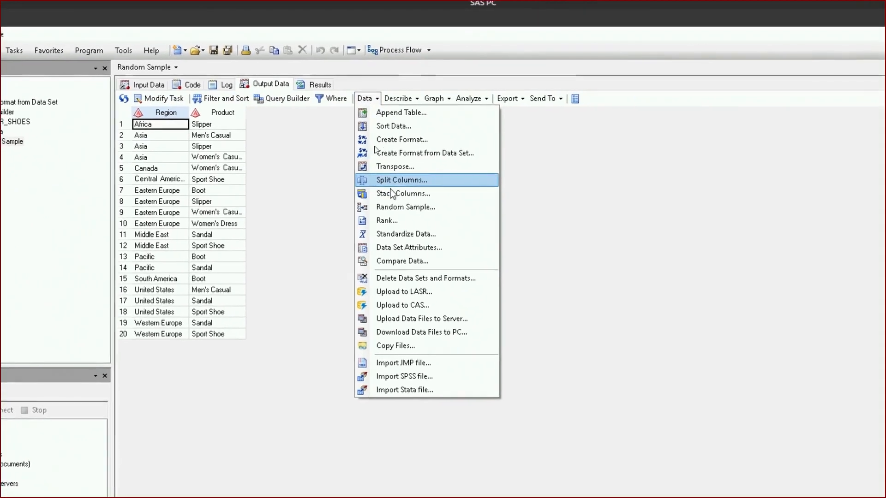
pyautogui.click(409, 132)
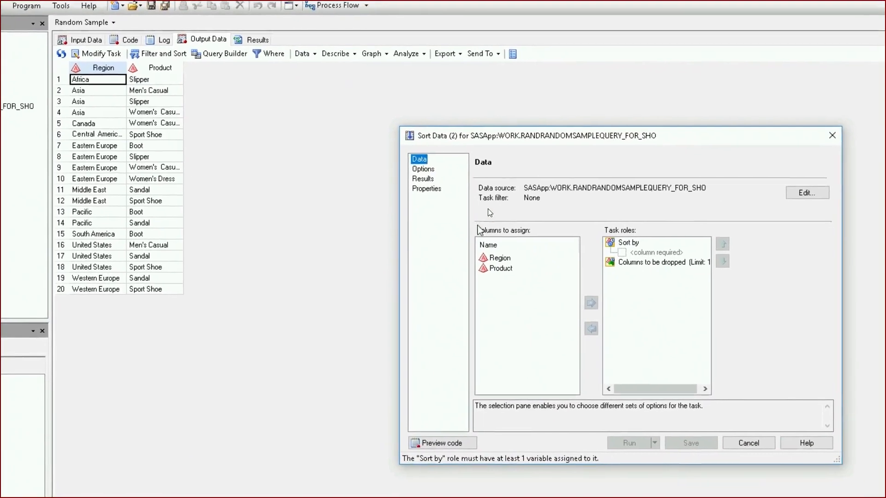
pyautogui.moveTo(500, 258); pyautogui.dragTo(638, 256)
pyautogui.moveTo(569, 238); pyautogui.dragTo(569, 240)
pyautogui.click(360, 155)
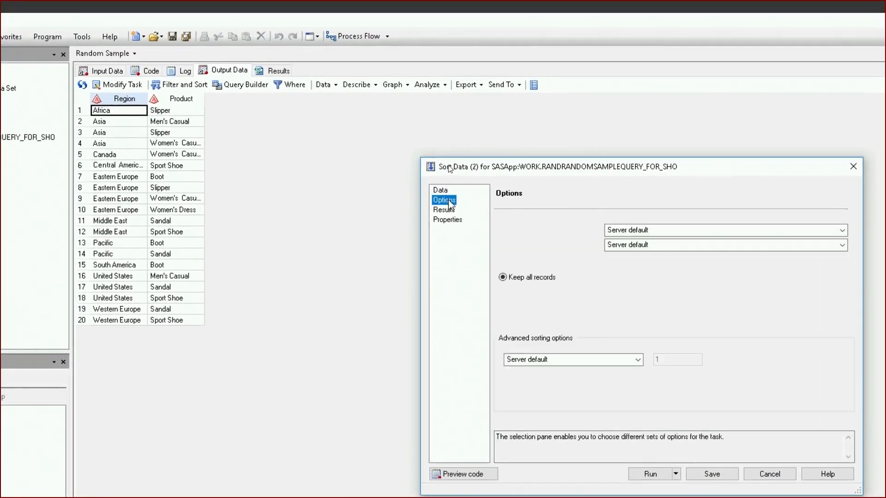
pyautogui.click(507, 244)
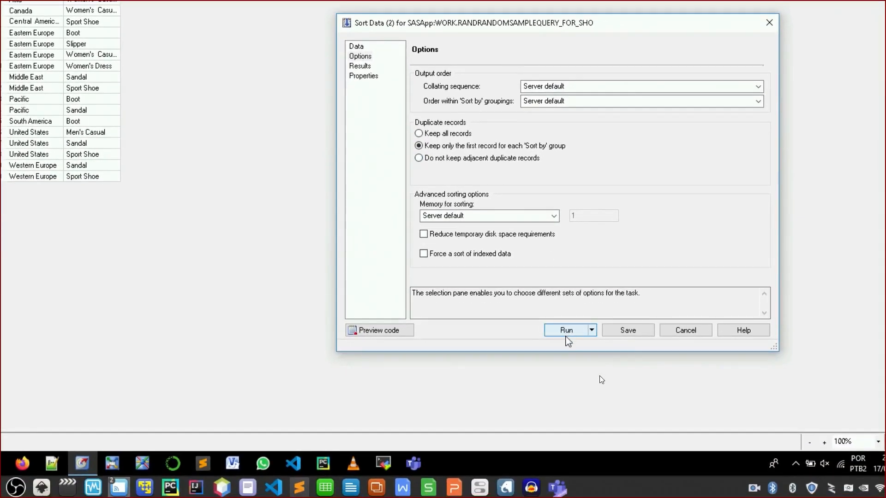
pyautogui.click(567, 332)
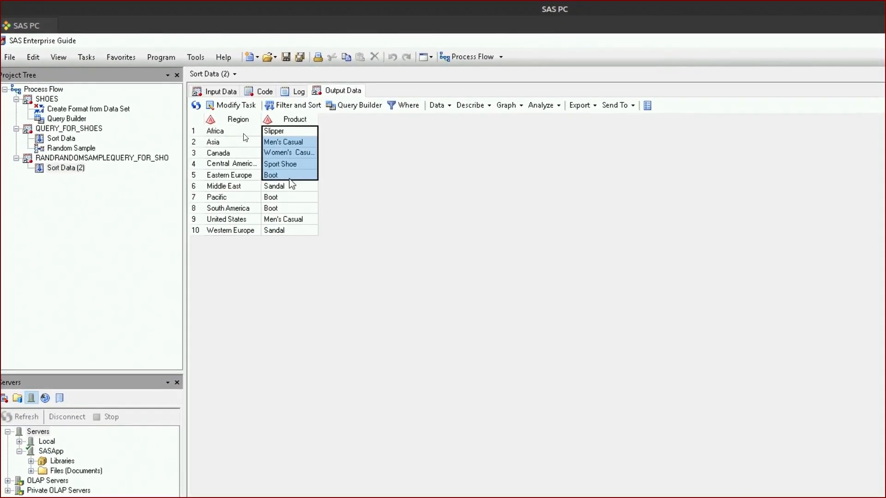
# Examine the Region and Product pairs in the sorted sample, checking for repeated regions and products.
pyautogui.click(272, 179)
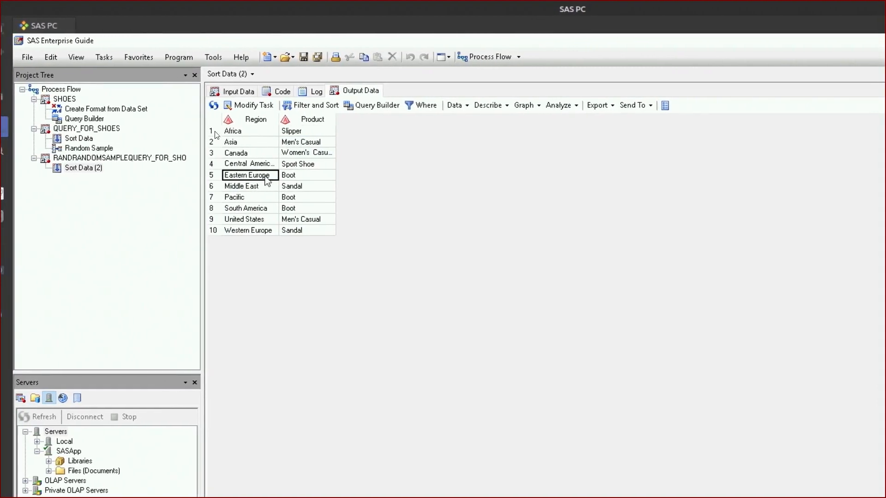
pyautogui.click(298, 176)
pyautogui.click(312, 200)
pyautogui.moveTo(289, 190); pyautogui.dragTo(289, 199)
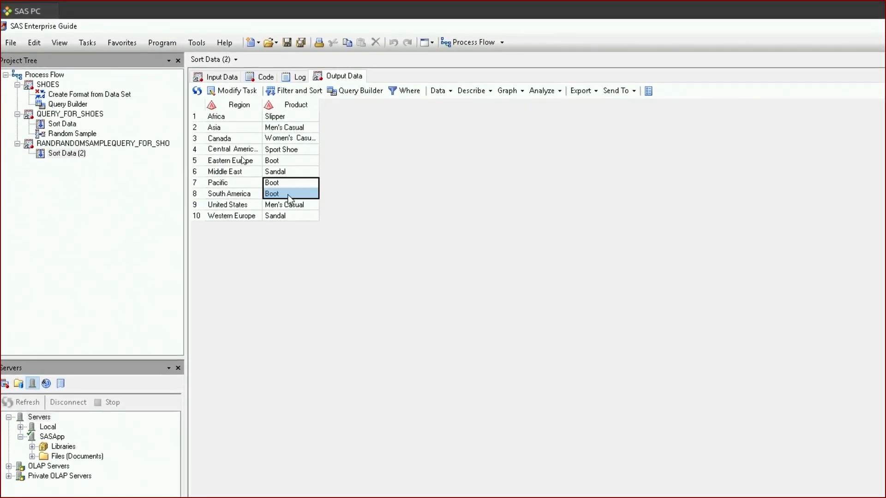
pyautogui.moveTo(216, 188); pyautogui.dragTo(295, 211)
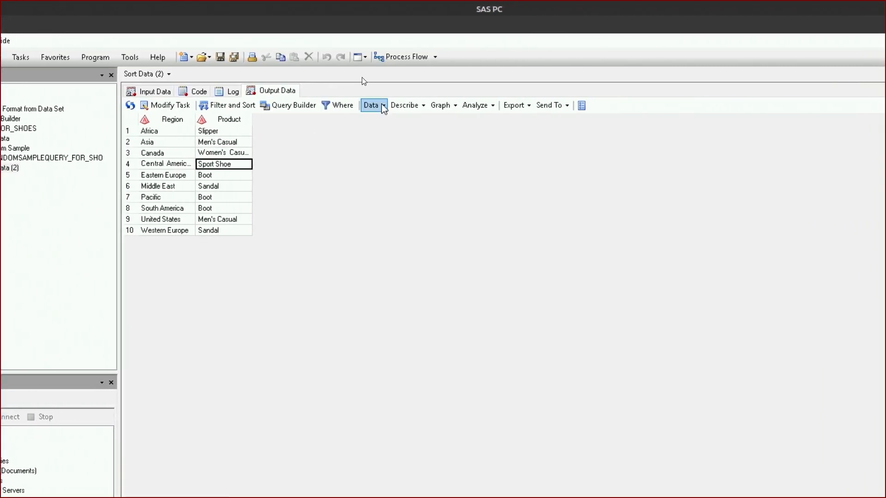
pyautogui.click(447, 106)
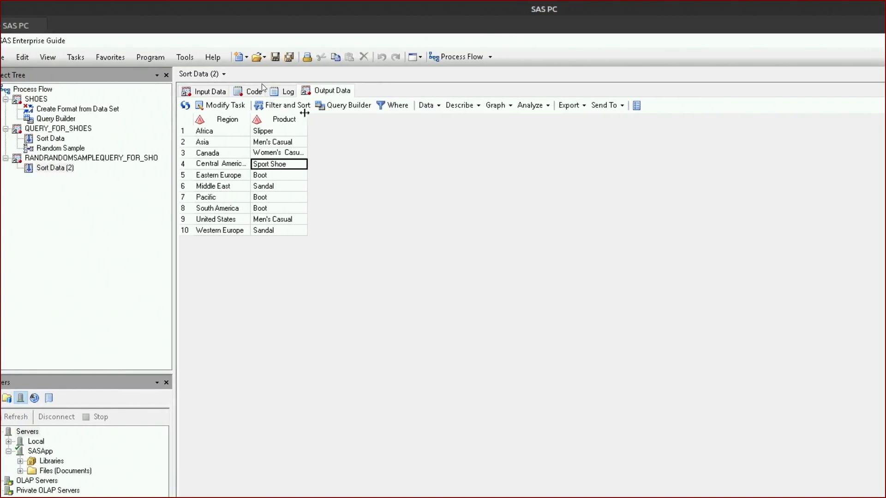
pyautogui.click(230, 175)
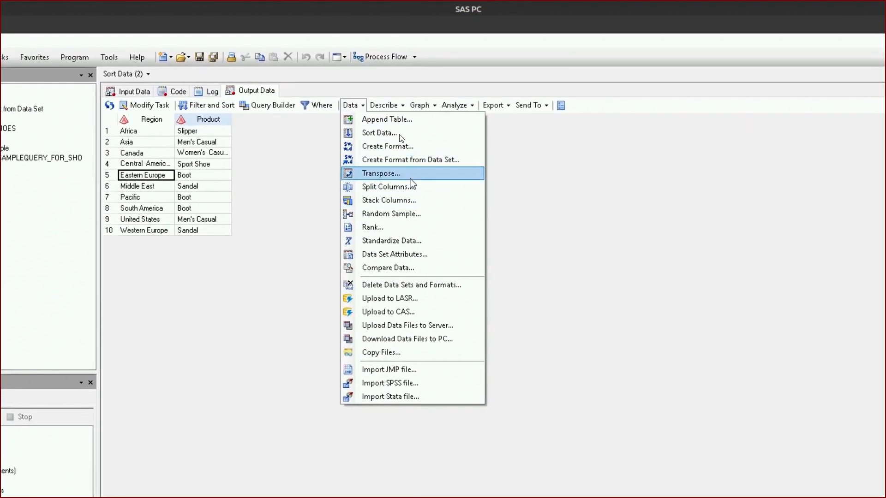
pyautogui.click(230, 142)
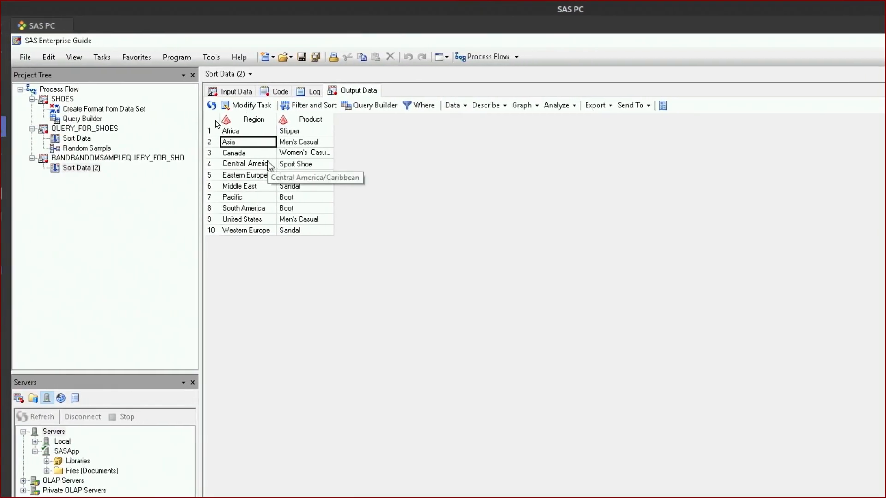
# Set up a character format named test from the sorted output, with Region as discrete values and Product as labels.
pyautogui.click(452, 106)
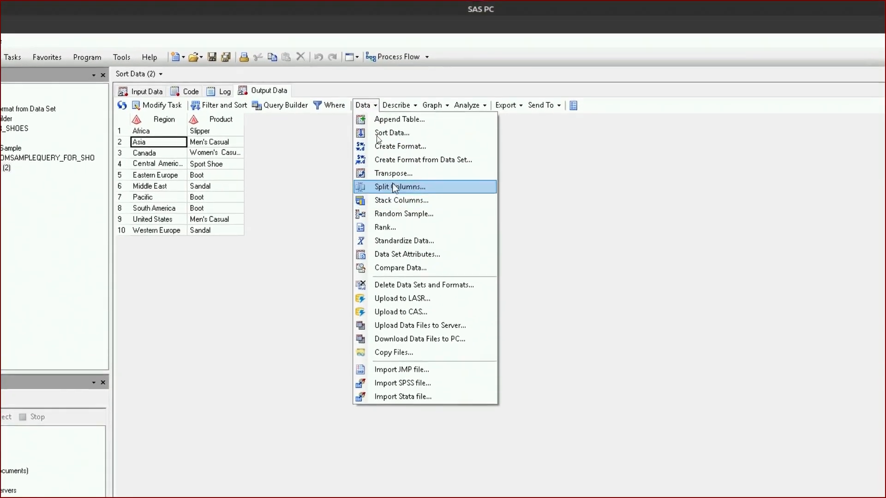
pyautogui.click(400, 160)
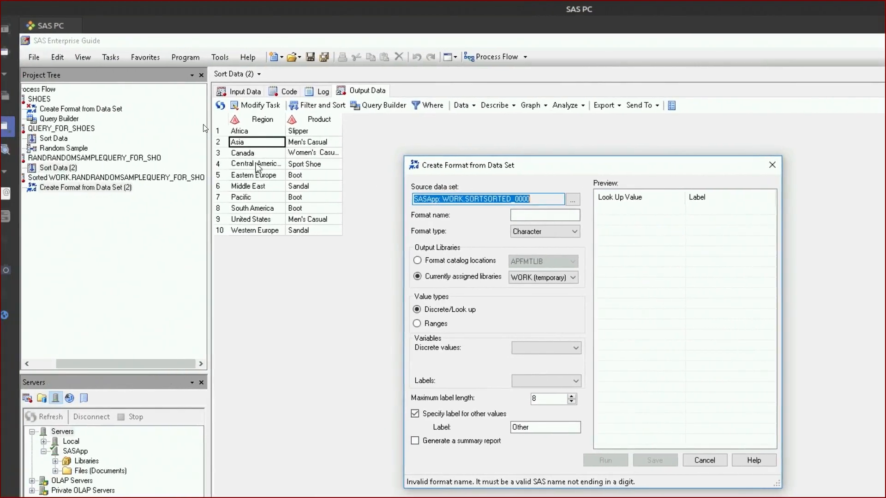
pyautogui.moveTo(548, 167); pyautogui.dragTo(539, 116)
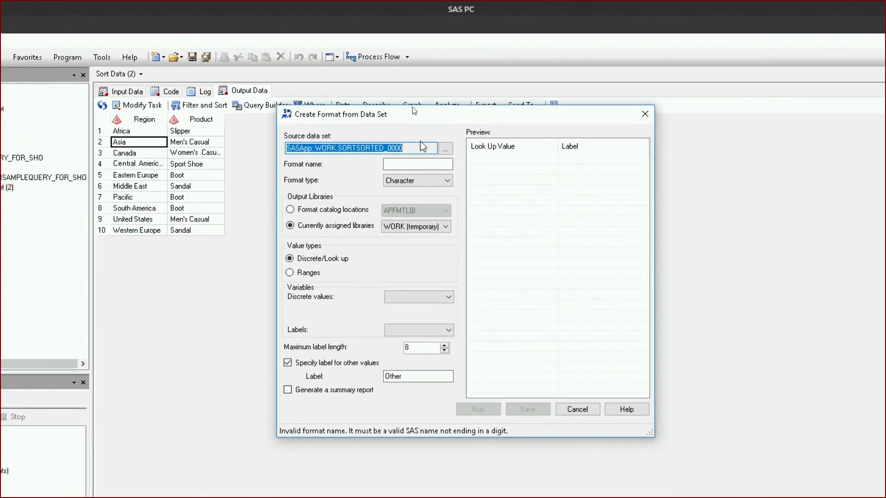
pyautogui.click(402, 164)
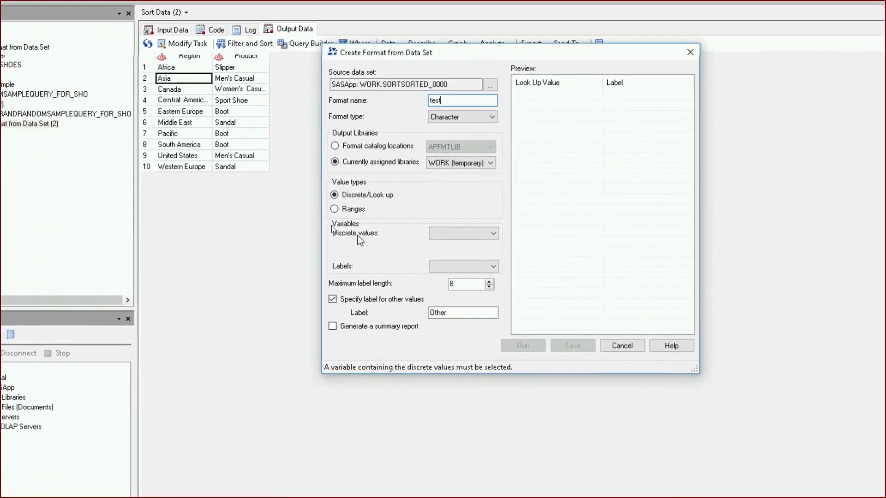
pyautogui.click(456, 233)
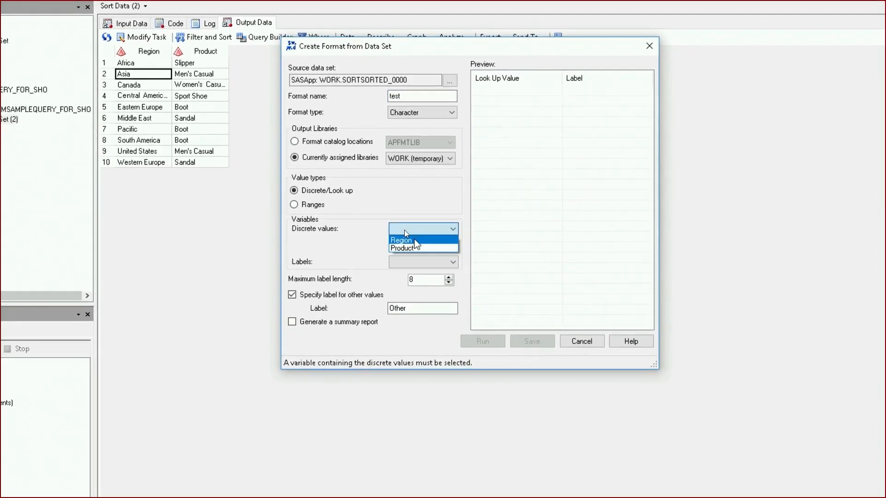
pyautogui.click(402, 239)
pyautogui.click(429, 262)
pyautogui.click(405, 258)
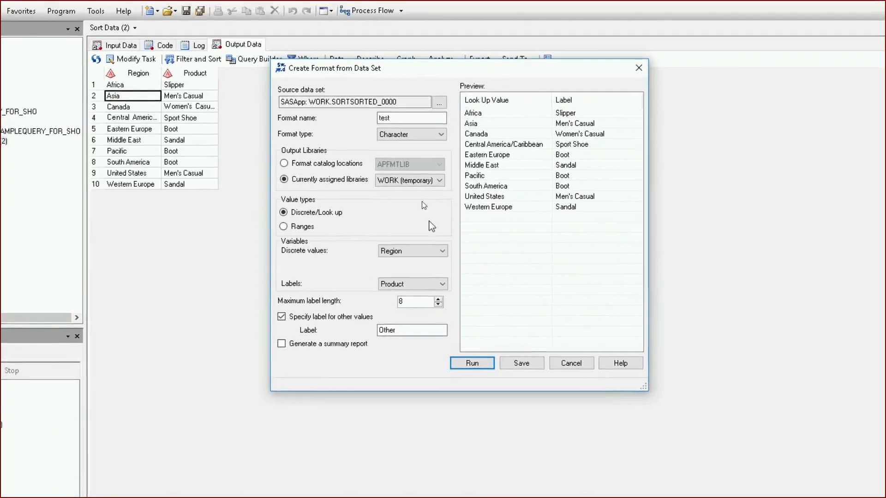
# Set the maximum label length to 1 and the label for other values to ND, enable the summary report, and run the format task.
pyautogui.moveTo(419, 260); pyautogui.dragTo(399, 261)
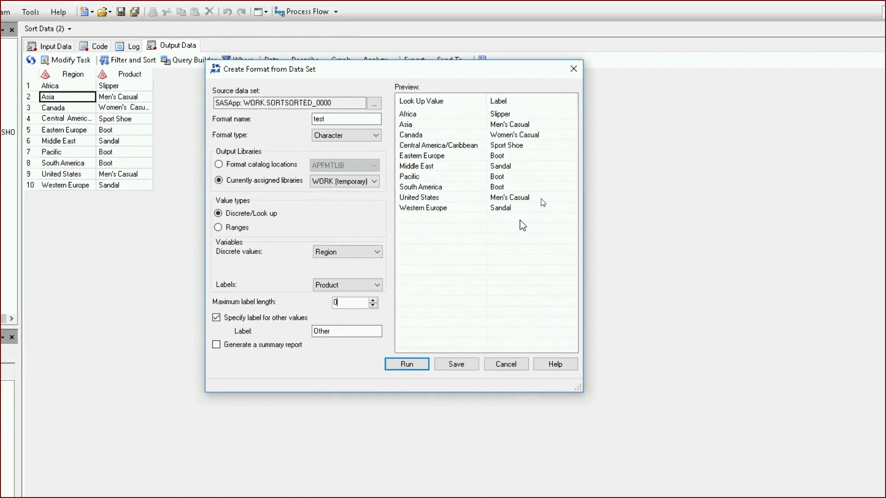
pyautogui.moveTo(418, 271); pyautogui.dragTo(365, 270)
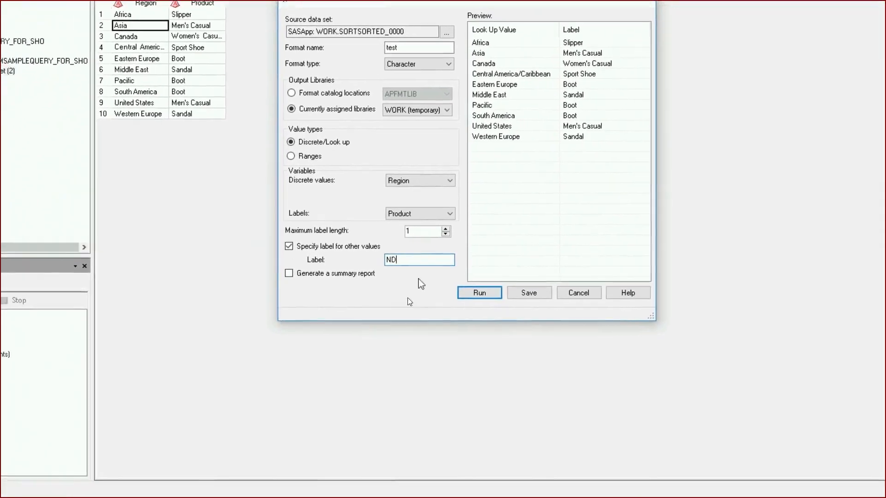
pyautogui.click(317, 271)
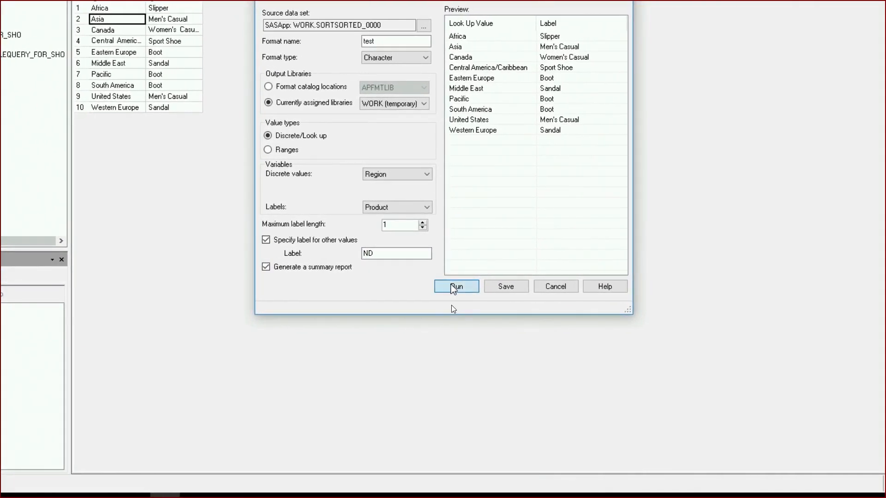
pyautogui.click(455, 287)
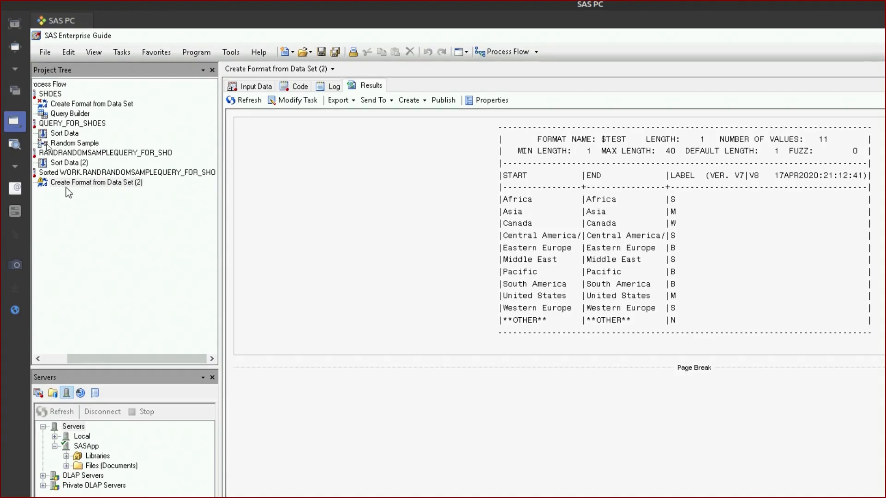
# Review the generated format code and the log of the Create Format from Data Set (2) task.
pyautogui.click(297, 86)
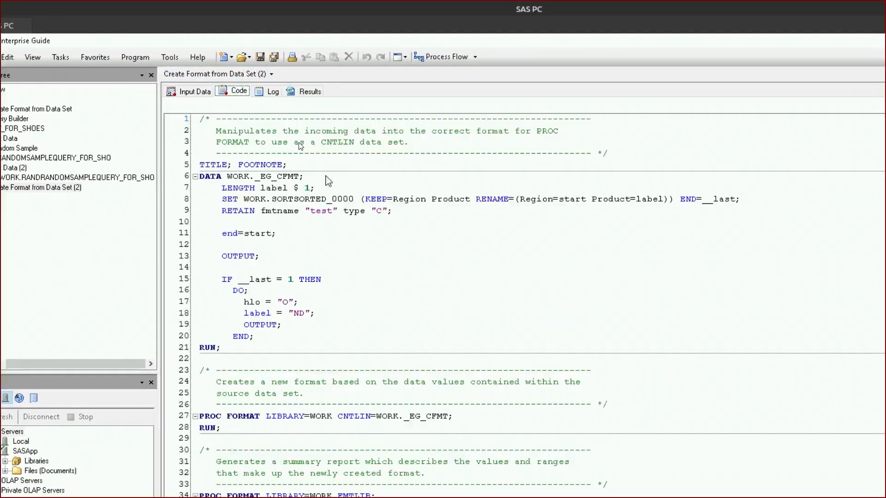
pyautogui.scroll(-5, 439, 332)
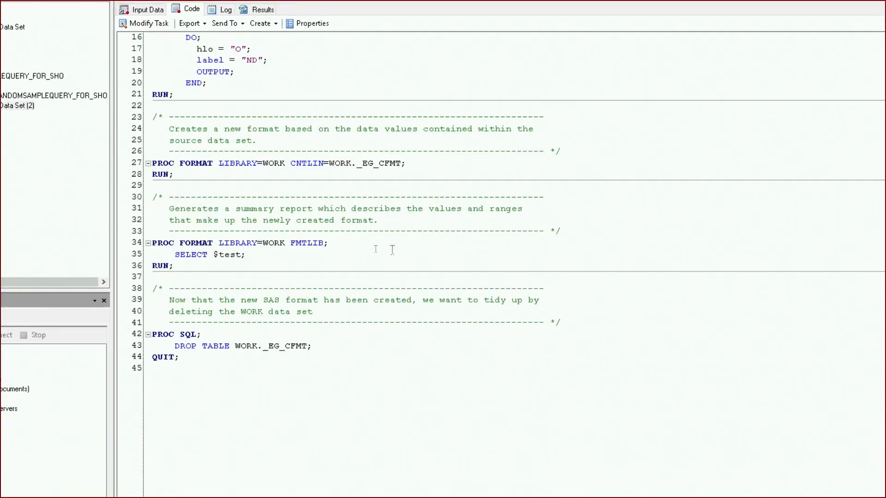
pyautogui.scroll(5, 392, 250)
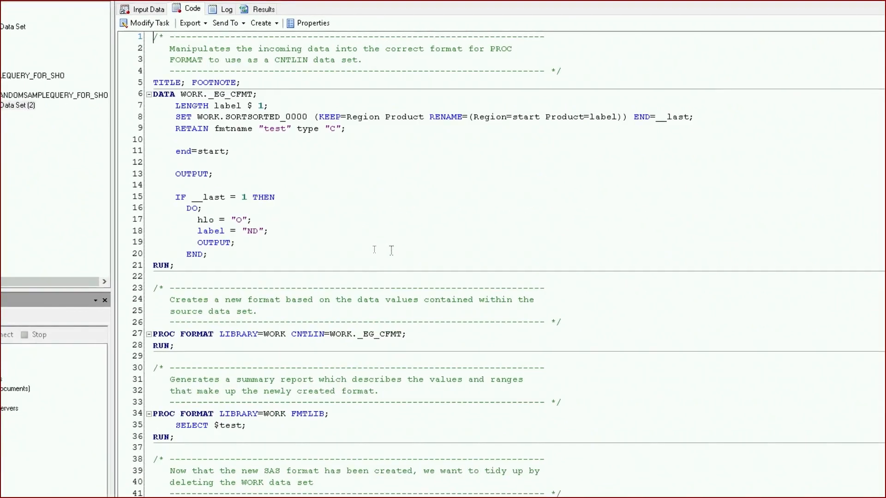
pyautogui.scroll(-3, 392, 249)
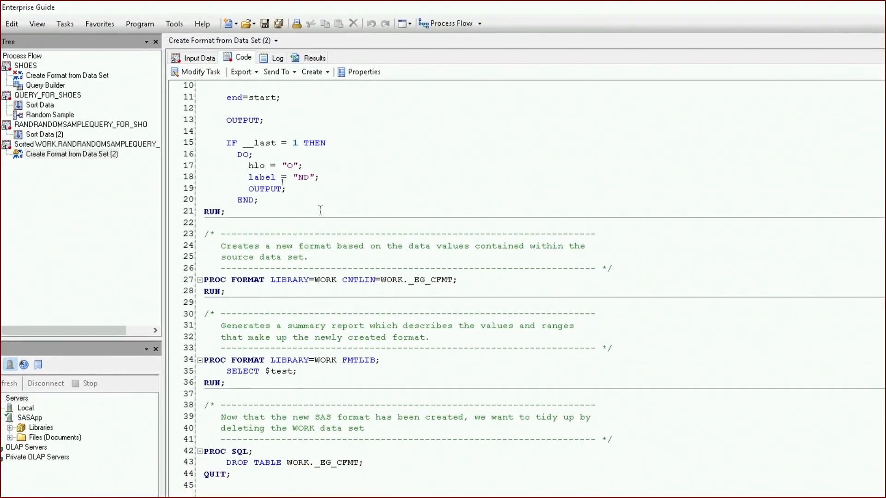
pyautogui.scroll(-3, 321, 210)
pyautogui.scroll(2, 321, 211)
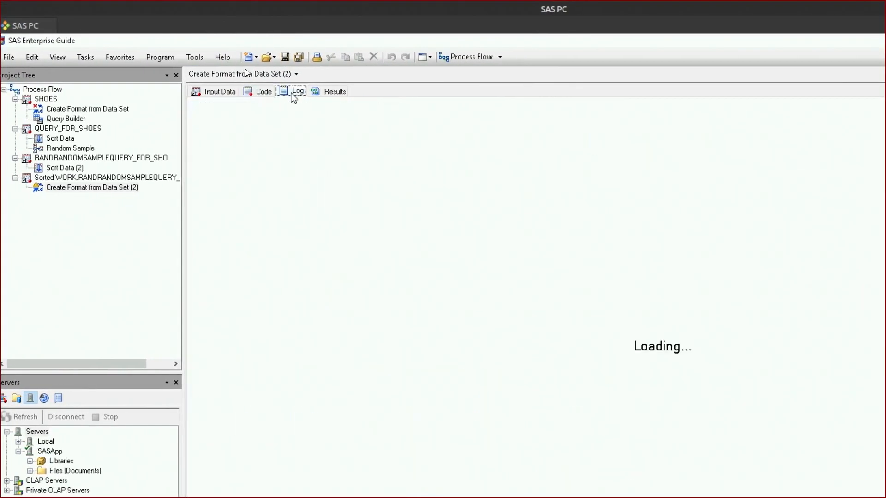
pyautogui.scroll(-10, 362, 310)
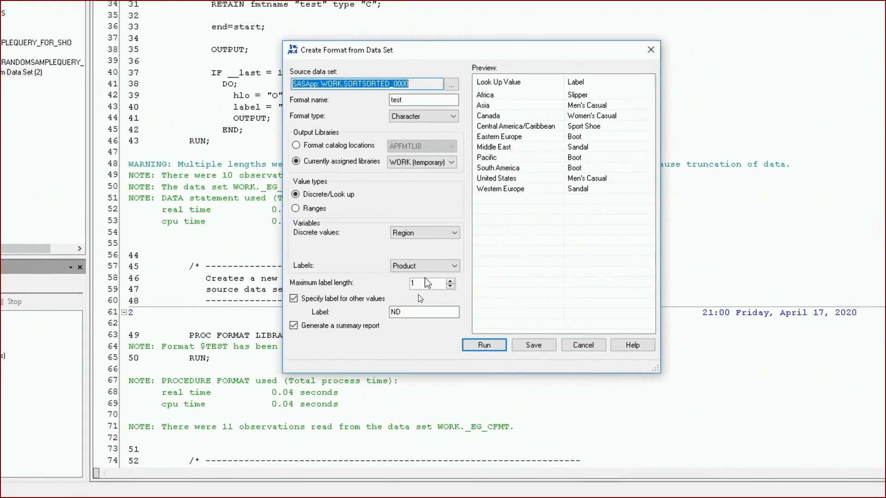
# Set the format's maximum label length to 30 and rerun the task, replacing the results from the previous run.
pyautogui.doubleClick(426, 281)
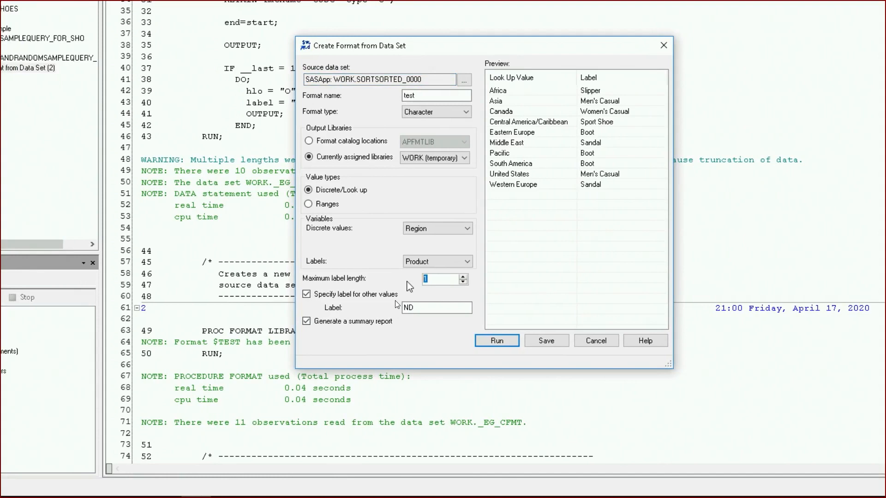
pyautogui.write('30')
pyautogui.click(491, 341)
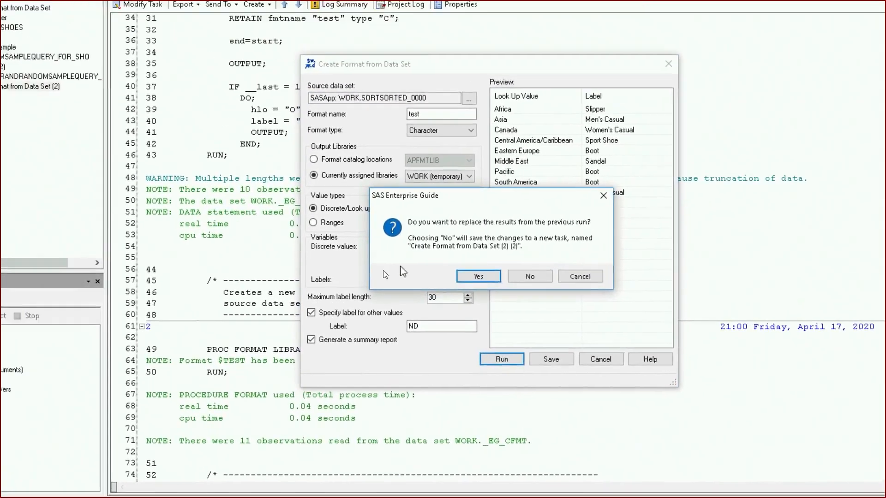
pyautogui.click(479, 277)
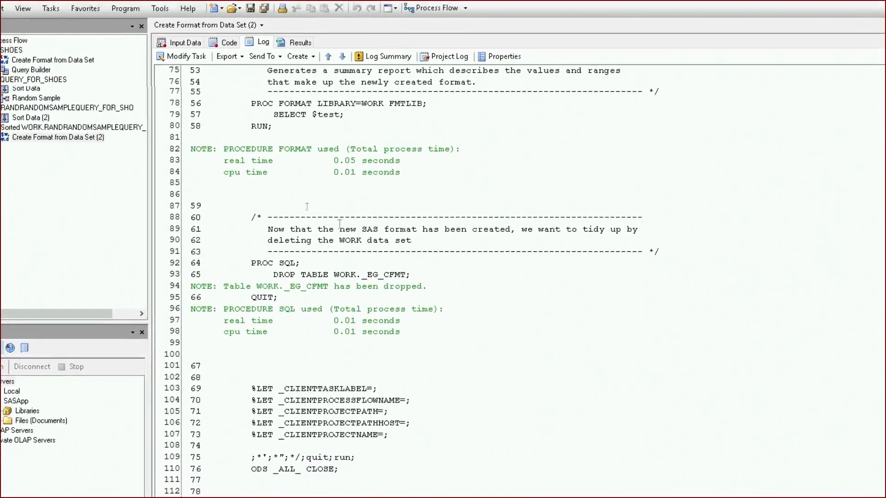
# Review the rerun task's log and the summary report of the test format.
pyautogui.scroll(-8, 407, 268)
pyautogui.scroll(6, 407, 263)
pyautogui.click(311, 91)
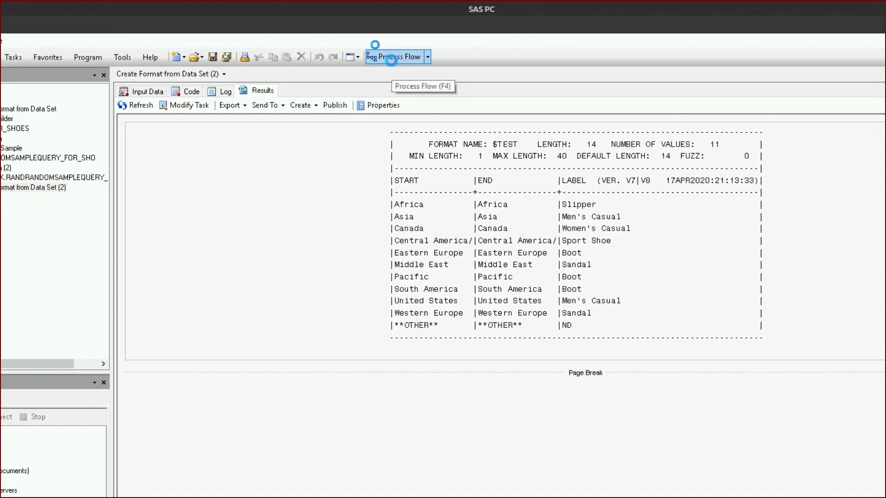
# Start a new query on the SHOES table with all of its columns plus a second copy of Region.
pyautogui.click(394, 66)
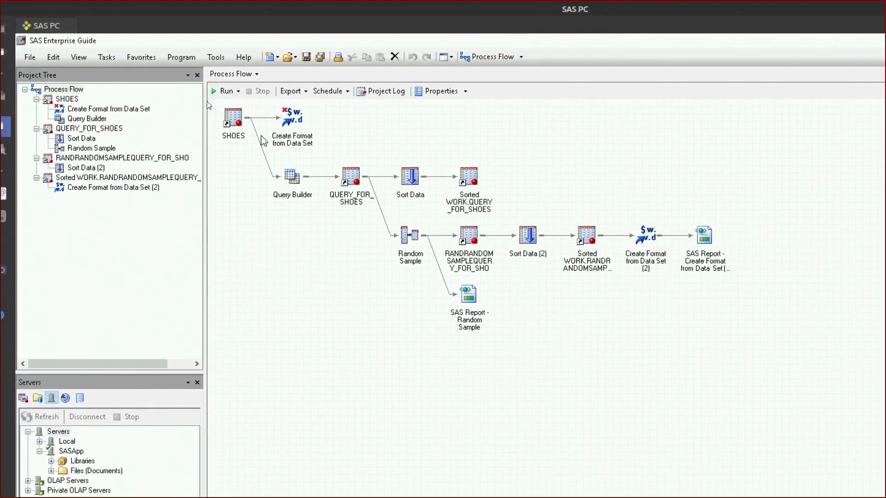
pyautogui.doubleClick(246, 118)
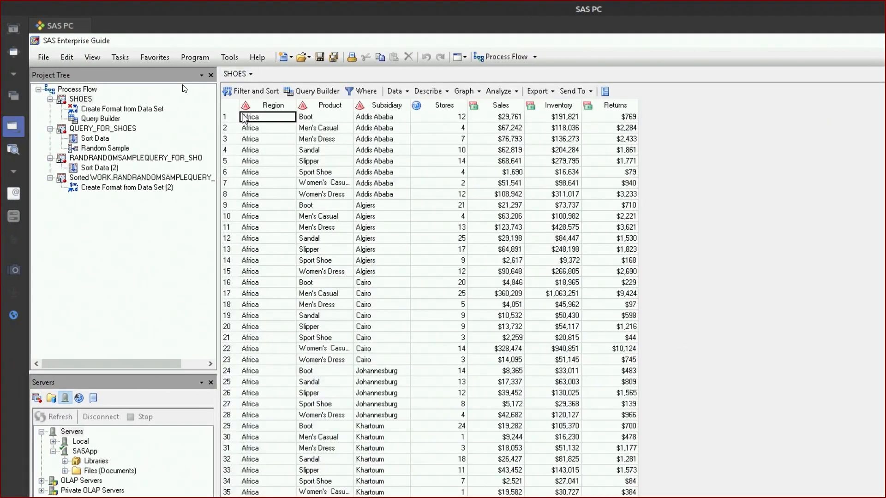
pyautogui.click(314, 91)
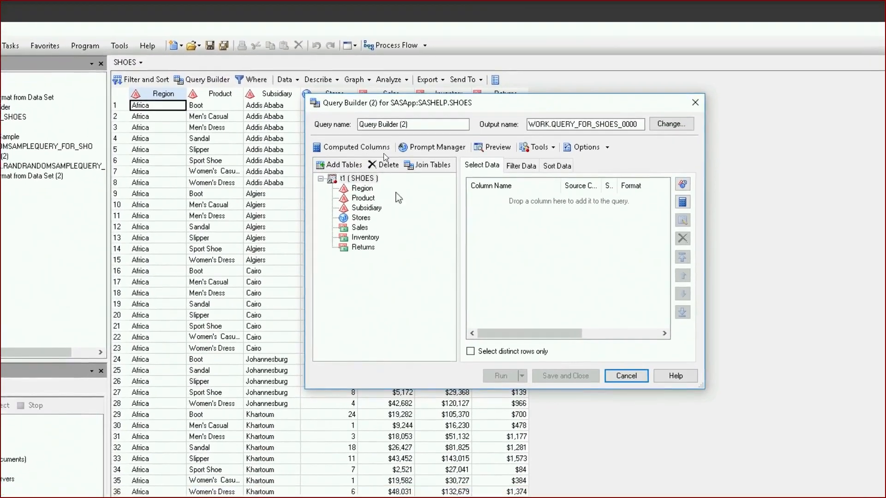
pyautogui.moveTo(438, 190); pyautogui.dragTo(600, 222)
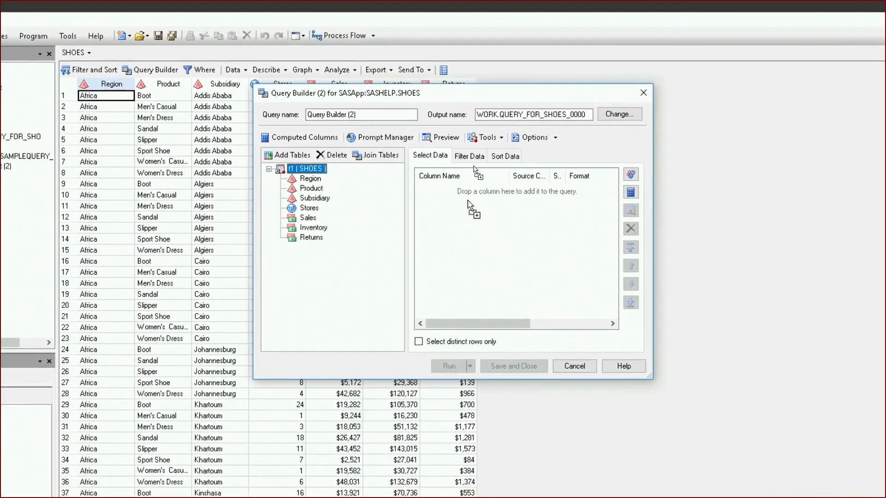
pyautogui.moveTo(468, 202); pyautogui.dragTo(470, 206)
pyautogui.moveTo(377, 192); pyautogui.dragTo(512, 275)
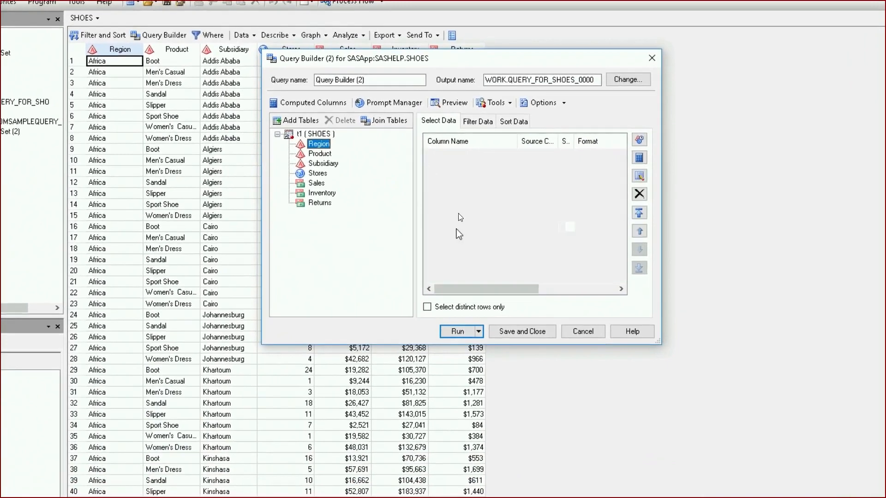
# Rename the second Region column in the query to Produto.
pyautogui.doubleClick(456, 231)
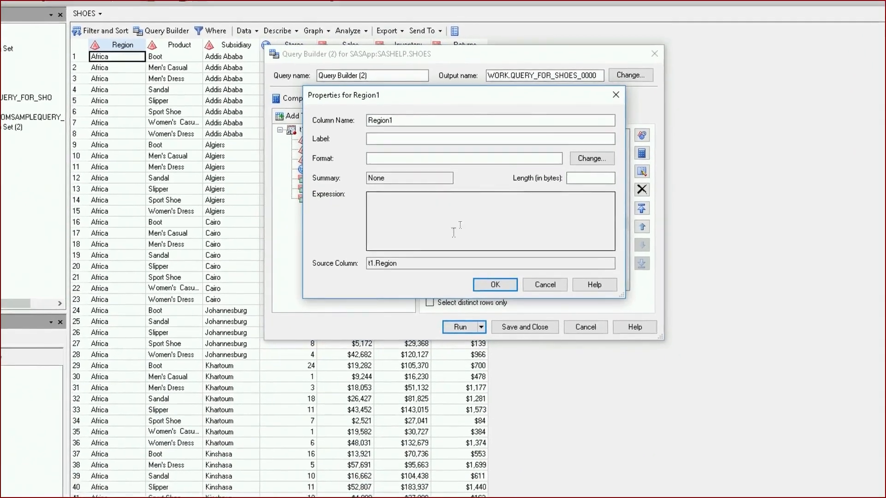
pyautogui.click(545, 284)
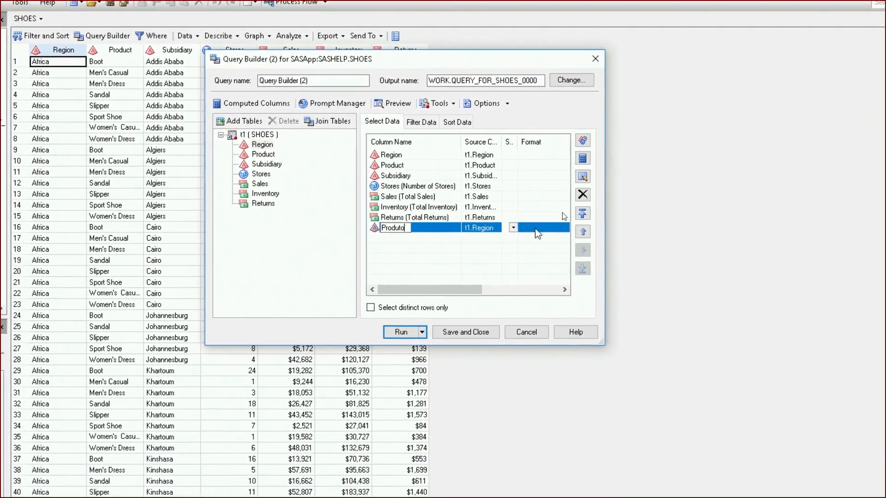
pyautogui.doubleClick(543, 234)
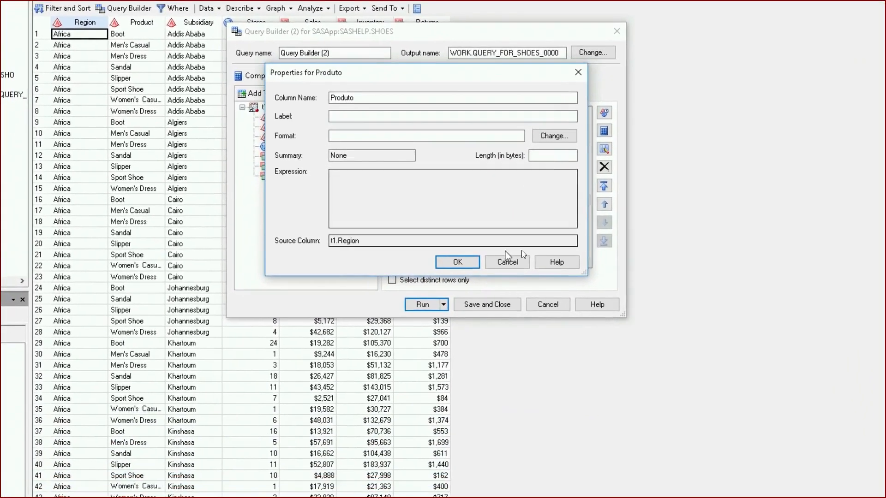
pyautogui.click(514, 262)
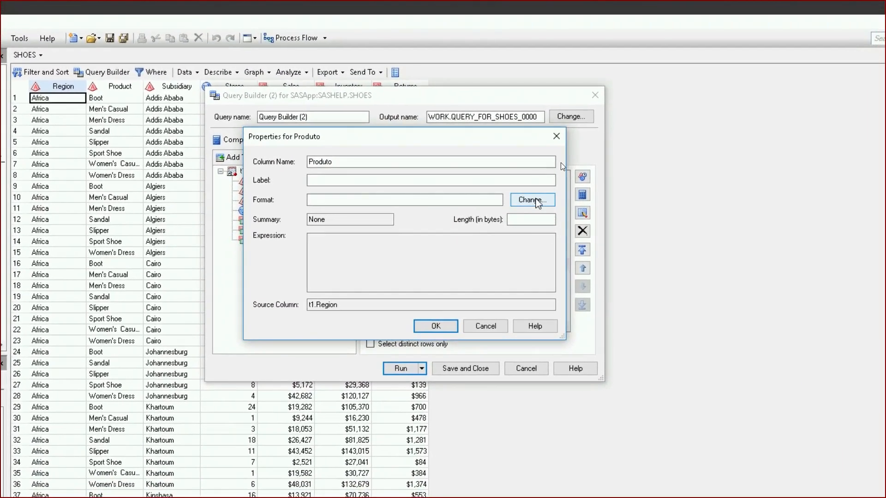
# Apply the user-defined $TEST. format to the Produto column and run the query.
pyautogui.click(537, 201)
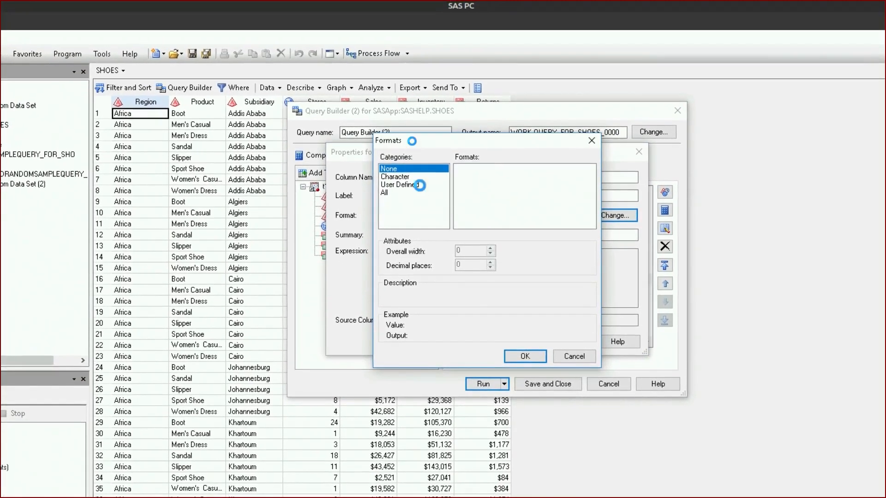
pyautogui.click(419, 185)
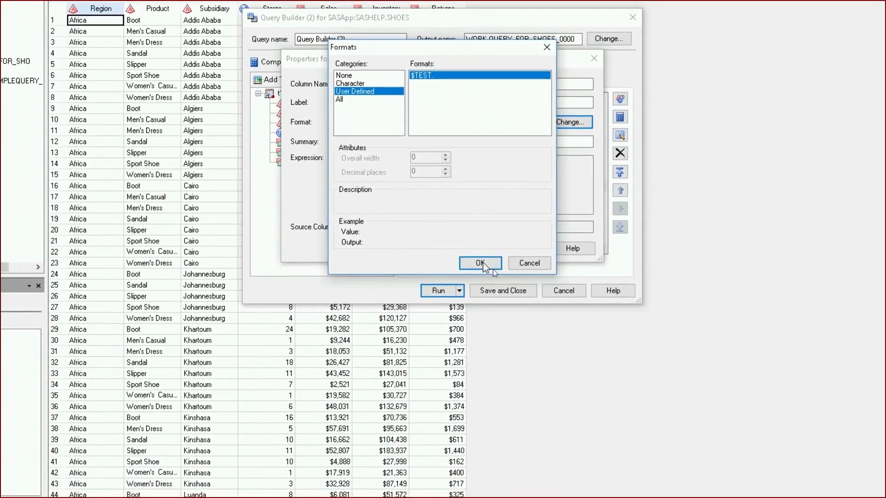
pyautogui.click(504, 360)
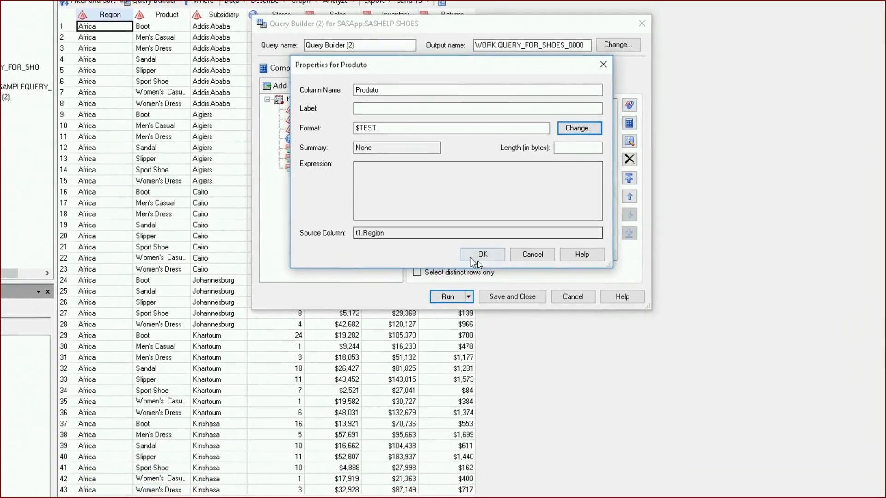
pyautogui.click(517, 303)
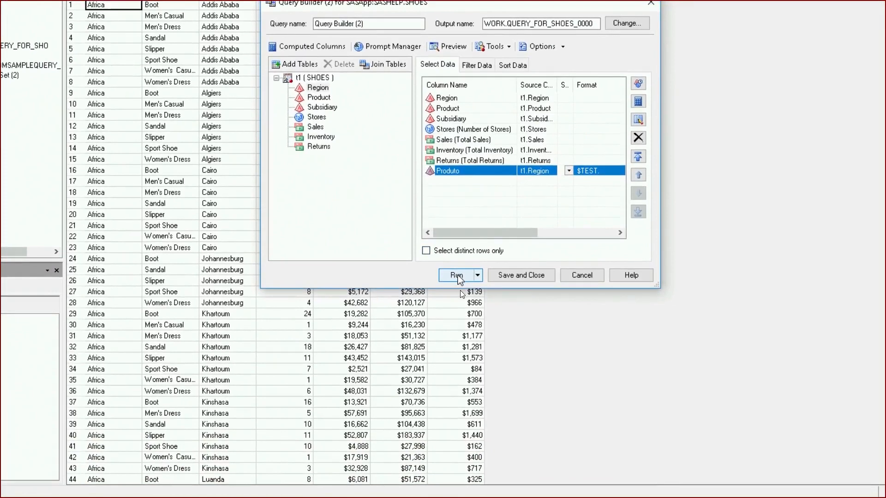
pyautogui.click(461, 288)
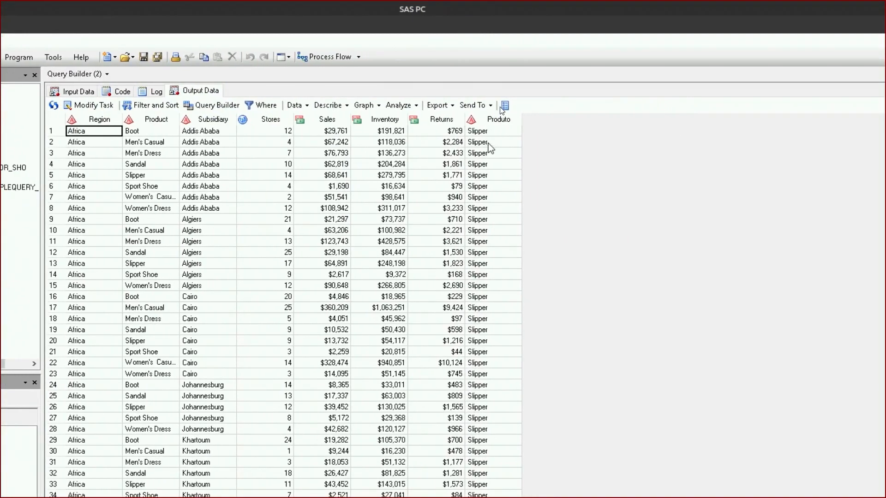
# Examine the Produto values against the Region and Product columns throughout the query output.
pyautogui.scroll(-13, 491, 208)
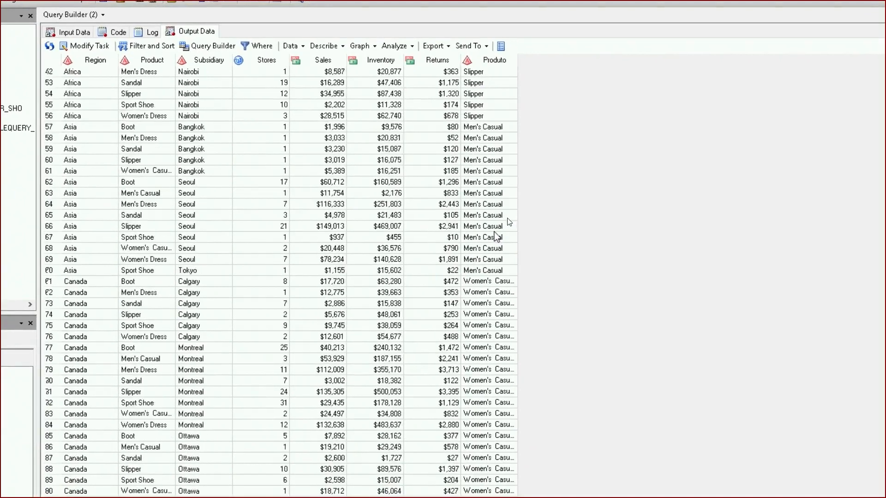
pyautogui.scroll(-12, 494, 233)
pyautogui.scroll(-20, 494, 234)
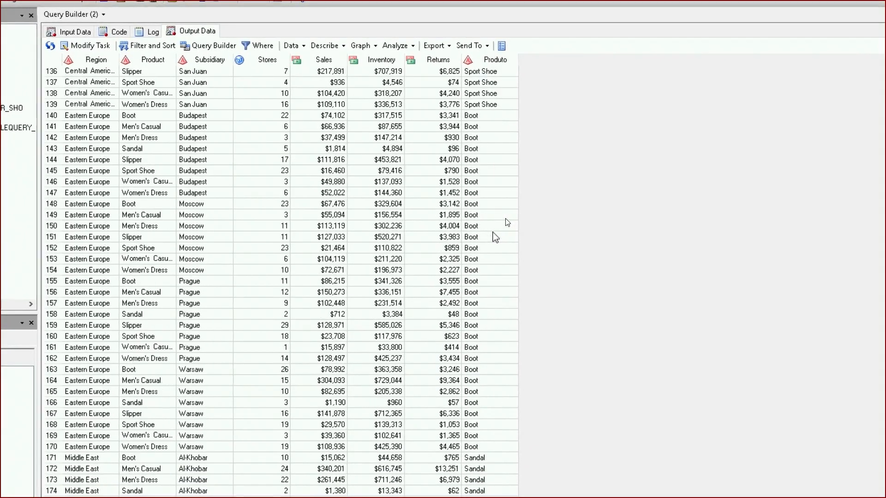
pyautogui.scroll(-8, 490, 238)
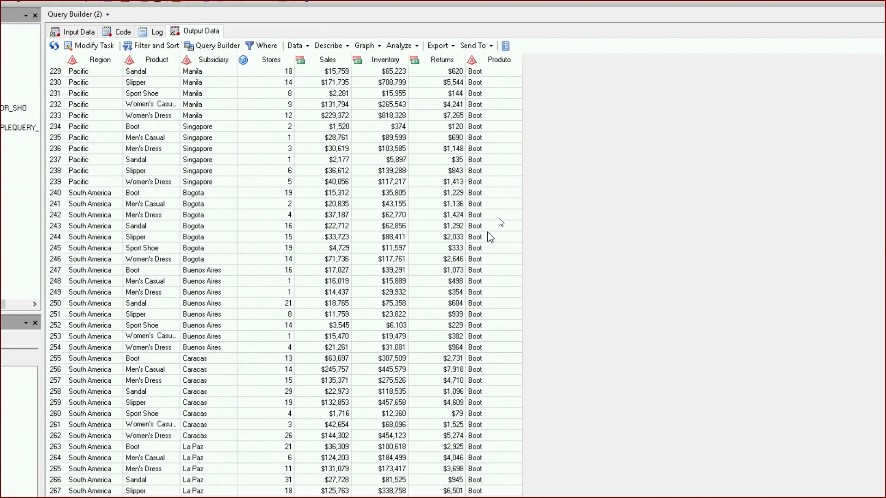
pyautogui.scroll(-20, 490, 237)
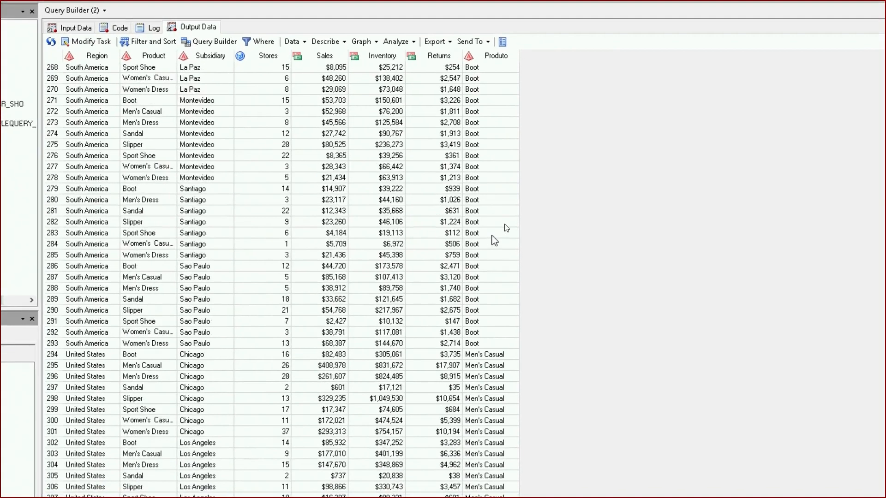
pyautogui.scroll(11, 493, 239)
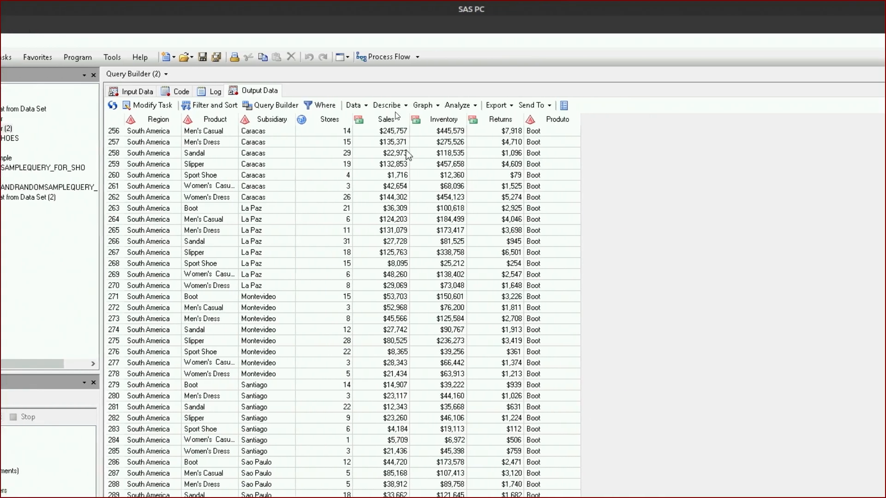
pyautogui.click(258, 131)
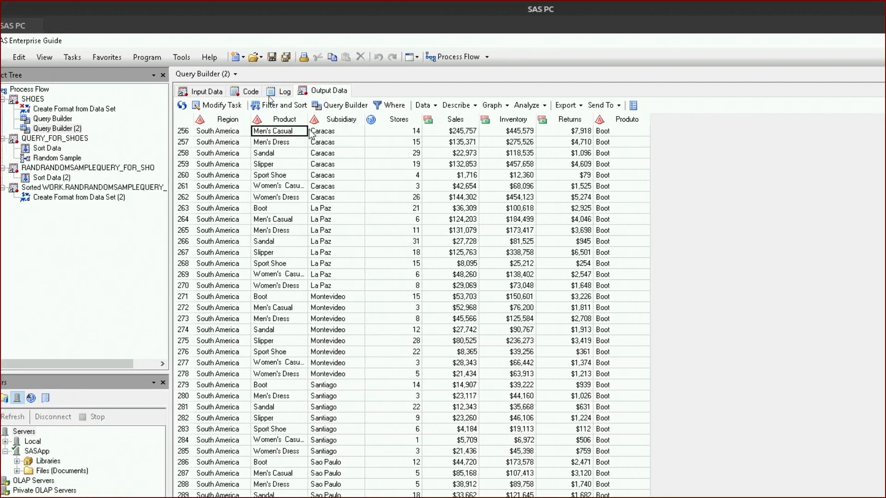
pyautogui.click(287, 154)
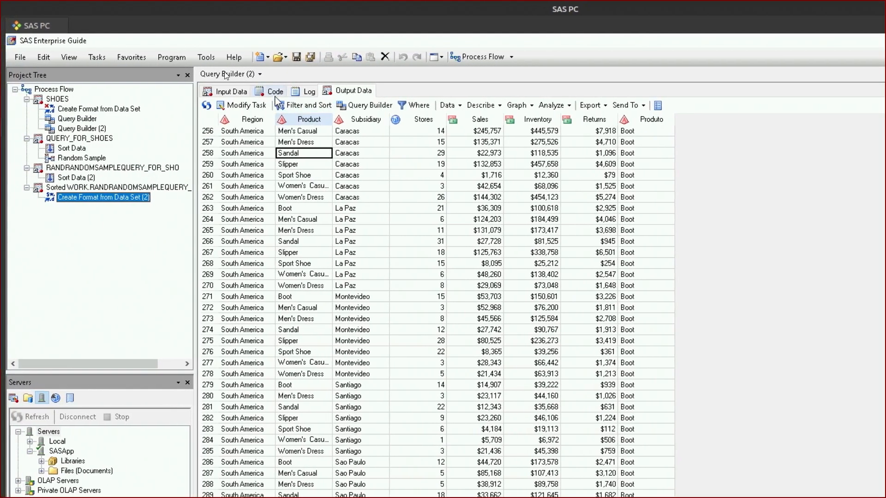
# Review the generated code of Query Builder (2) and of the Create Format from Data Set (2) task.
pyautogui.click(275, 94)
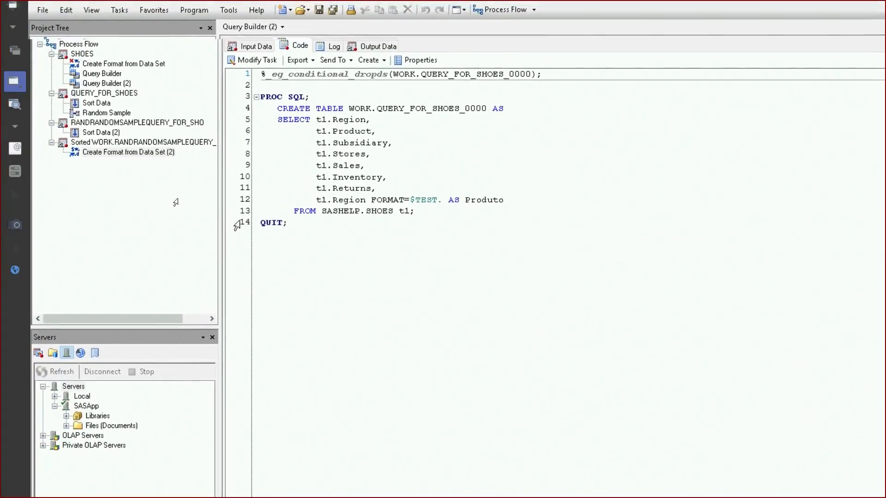
pyautogui.doubleClick(121, 143)
pyautogui.doubleClick(122, 189)
pyautogui.click(298, 91)
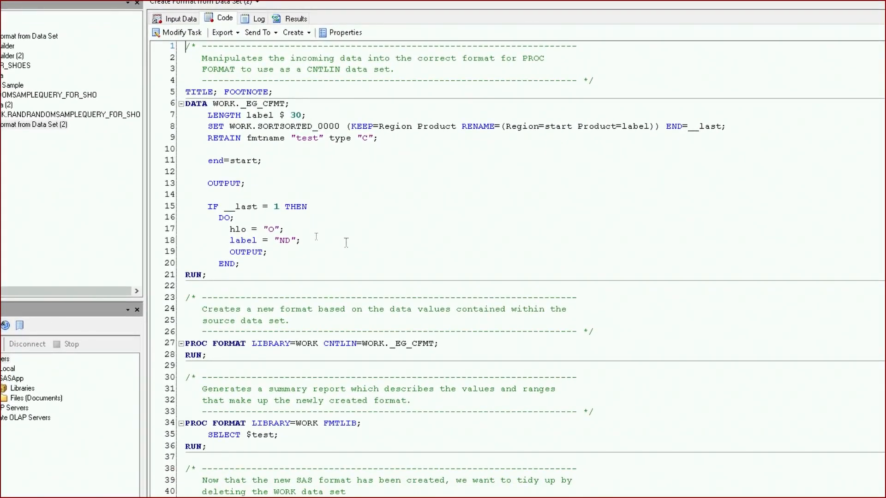
pyautogui.scroll(-5, 369, 255)
pyautogui.scroll(4, 368, 255)
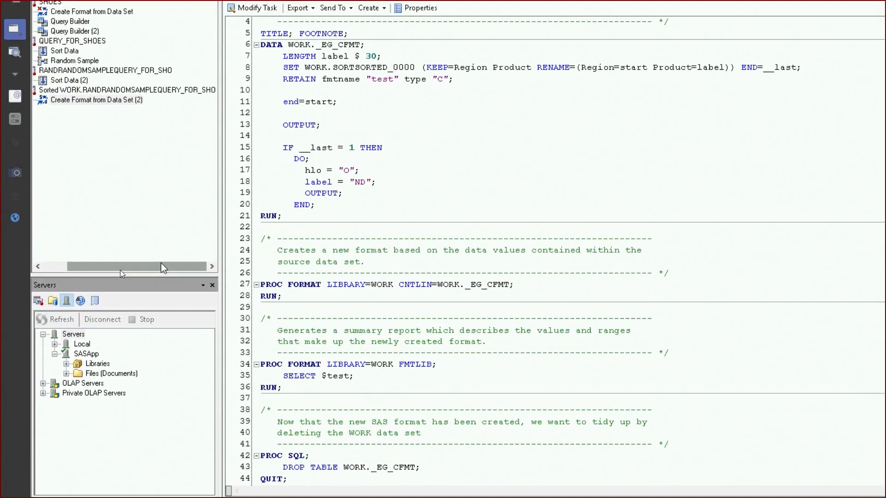
pyautogui.moveTo(153, 363); pyautogui.dragTo(139, 362)
pyautogui.moveTo(139, 268); pyautogui.dragTo(121, 267)
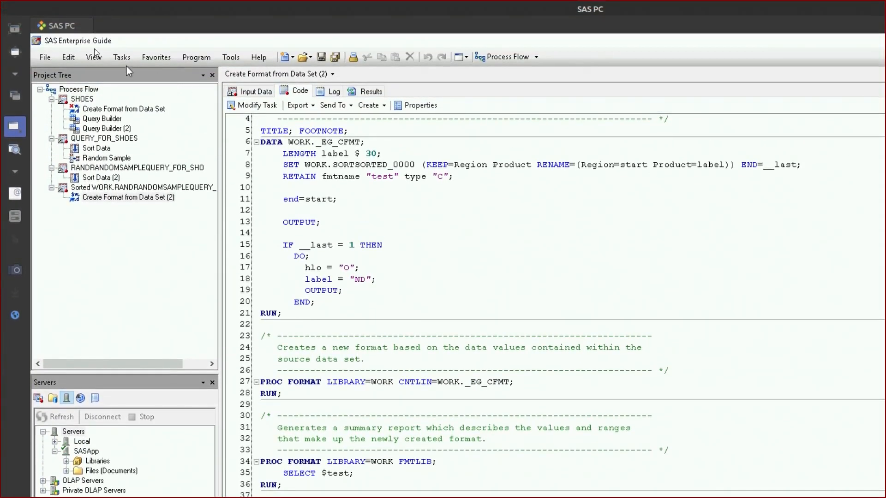
# Locate the Create Format from Data Set task among the data tasks.
pyautogui.click(122, 57)
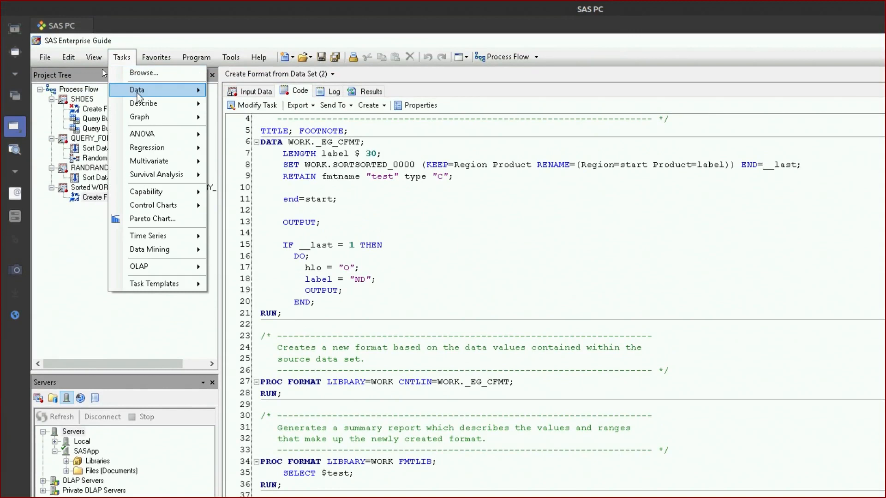
pyautogui.moveTo(138, 96)
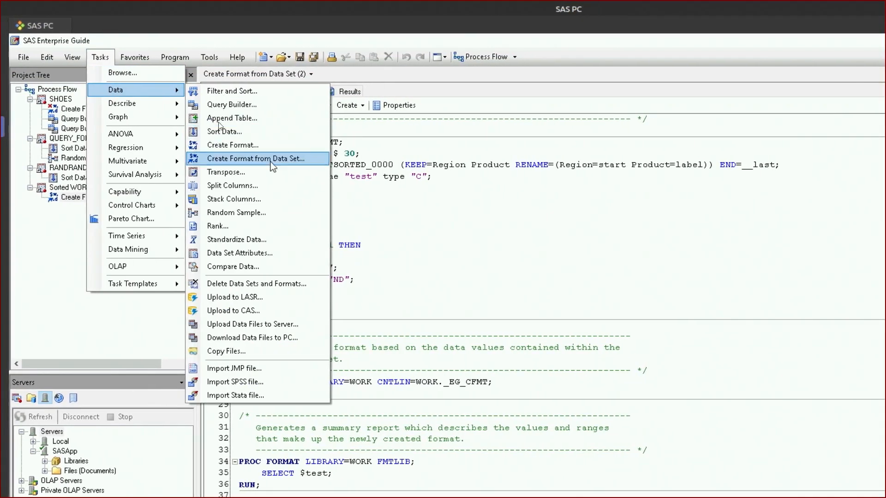